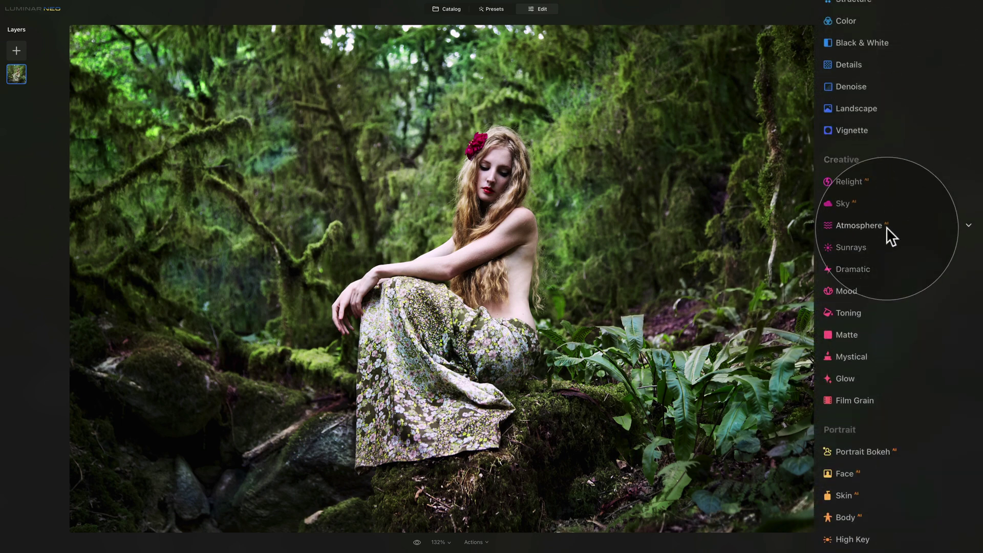
# - Expand Atmosphere and add fog to the forest portrait, bringing the amount to about 52
pyautogui.click(912, 334)
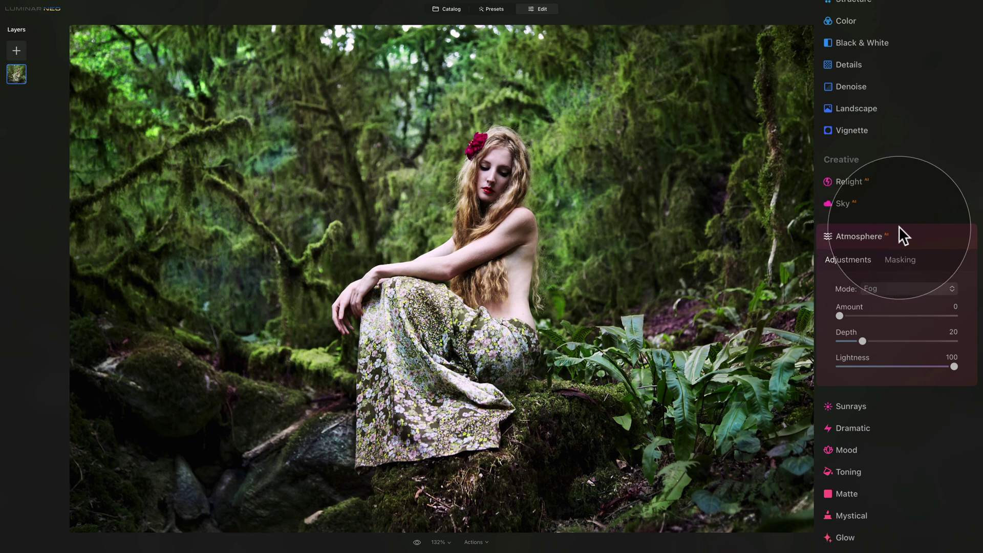
pyautogui.scroll(-3, 898, 226)
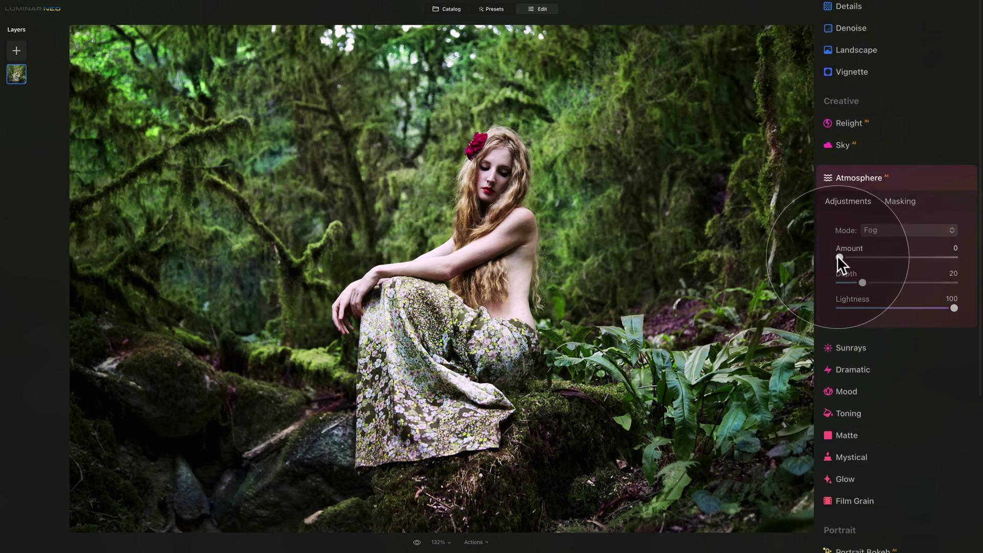
pyautogui.moveTo(837, 256); pyautogui.dragTo(935, 253)
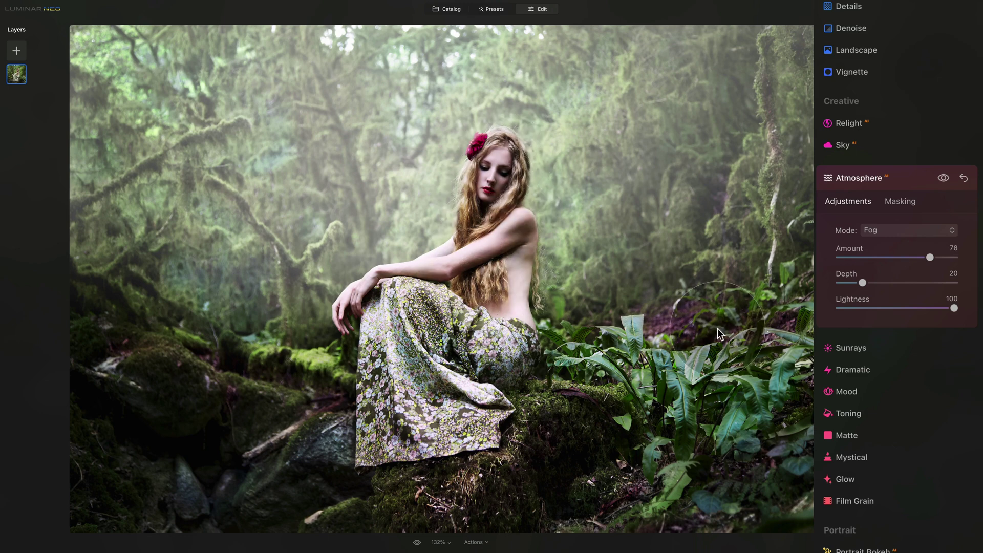
pyautogui.click(898, 257)
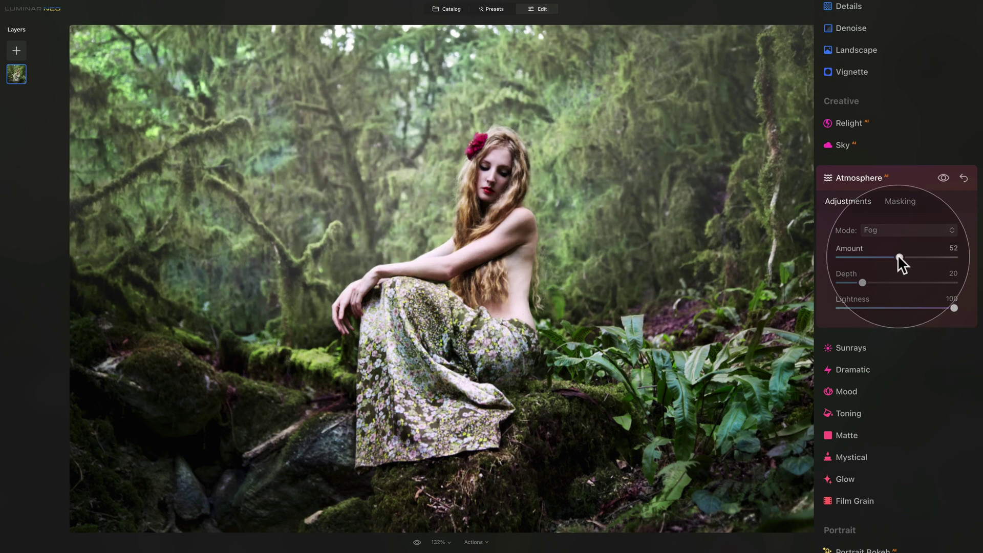
pyautogui.click(898, 256)
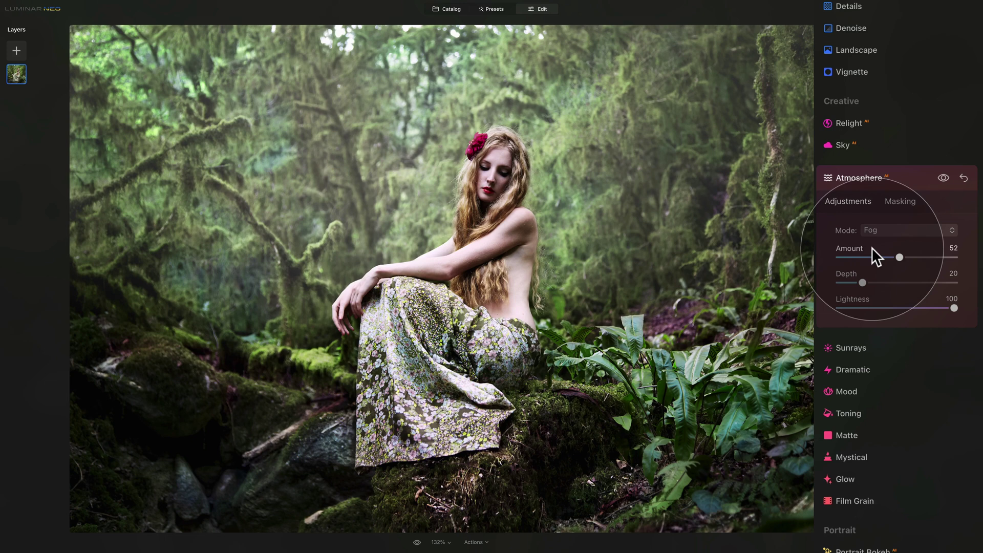
# - Switch the Atmosphere mode to Layered Fog with Amount 74 and Depth 88
pyautogui.click(893, 230)
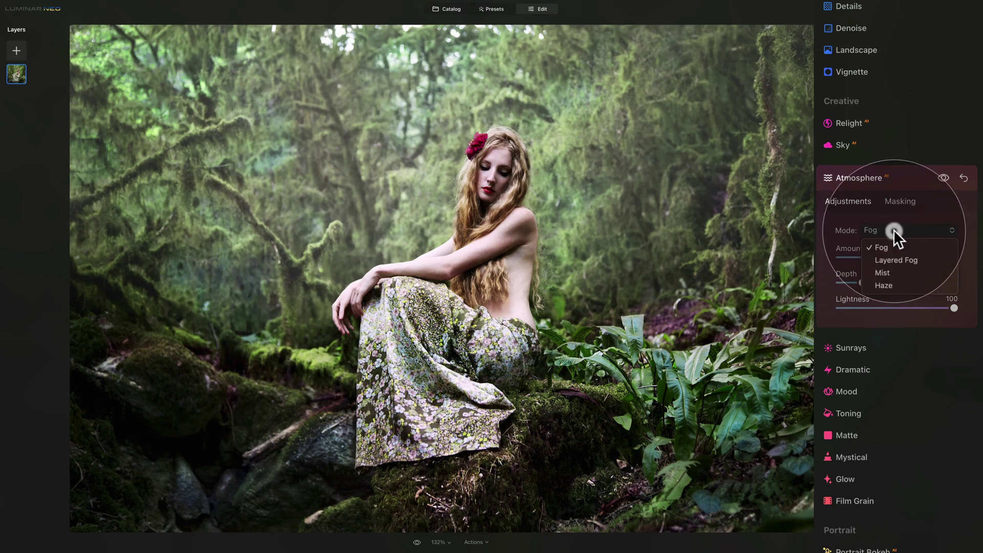
pyautogui.click(902, 260)
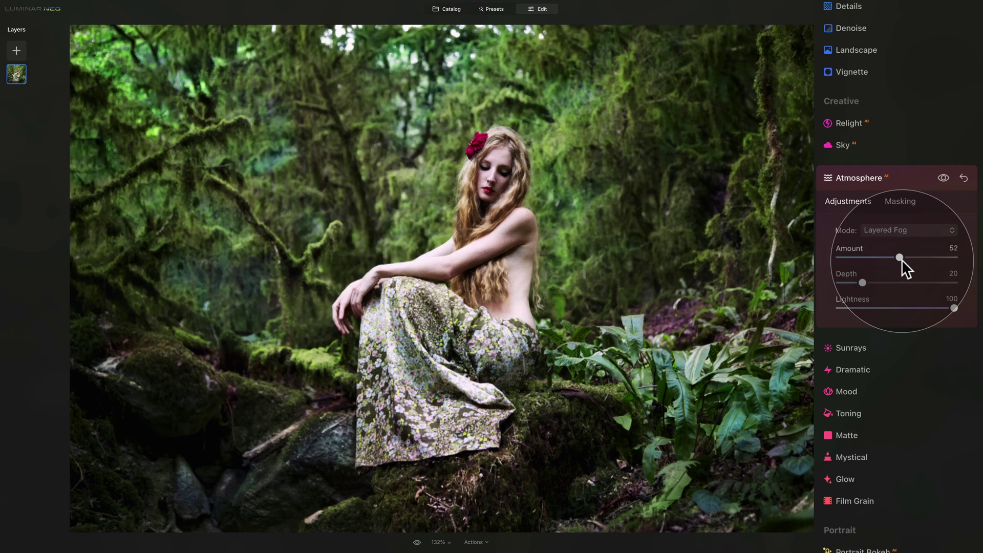
pyautogui.moveTo(899, 255); pyautogui.dragTo(926, 257)
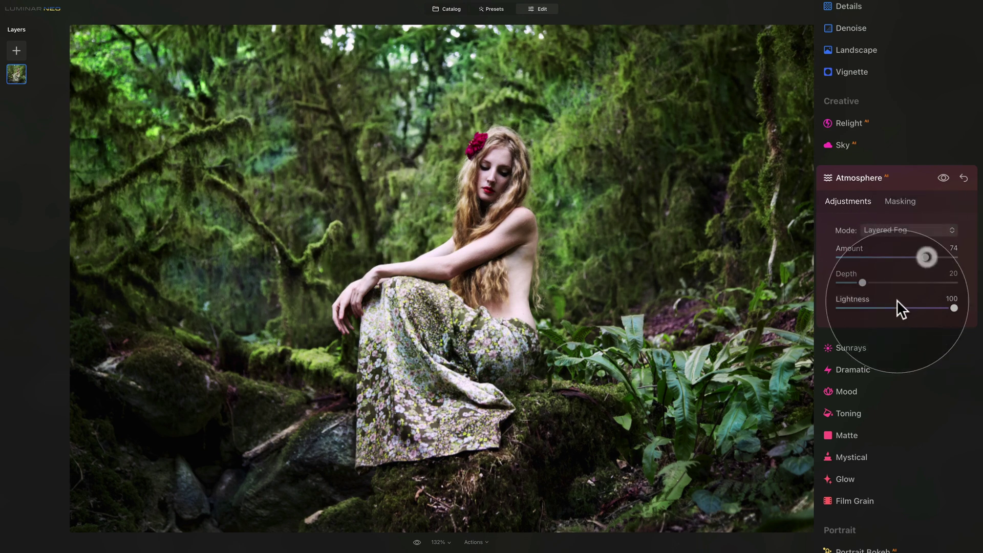
pyautogui.moveTo(865, 281); pyautogui.dragTo(956, 290)
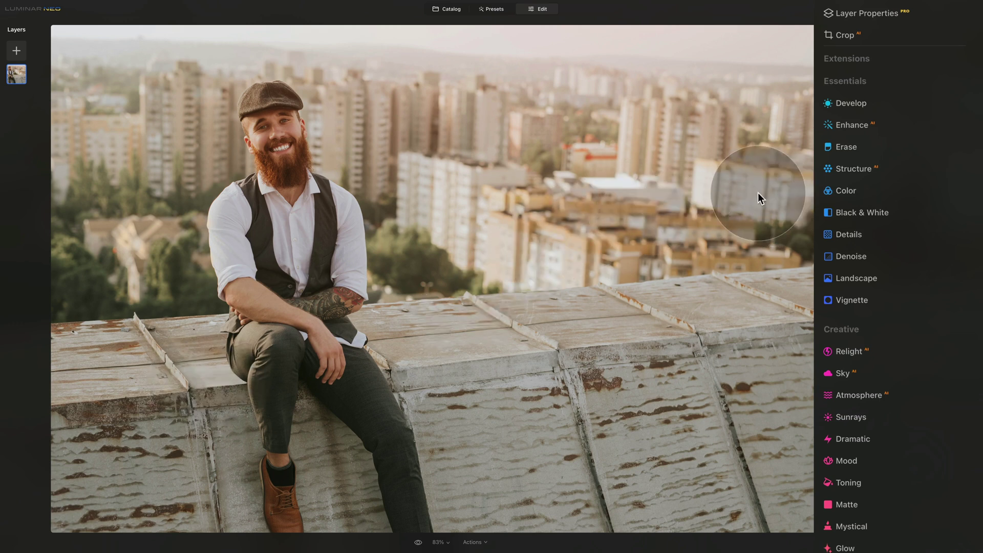
# - Set the rooftop portrait's Structure Amount to 100 and toggle the effect off and on to compare
pyautogui.click(862, 167)
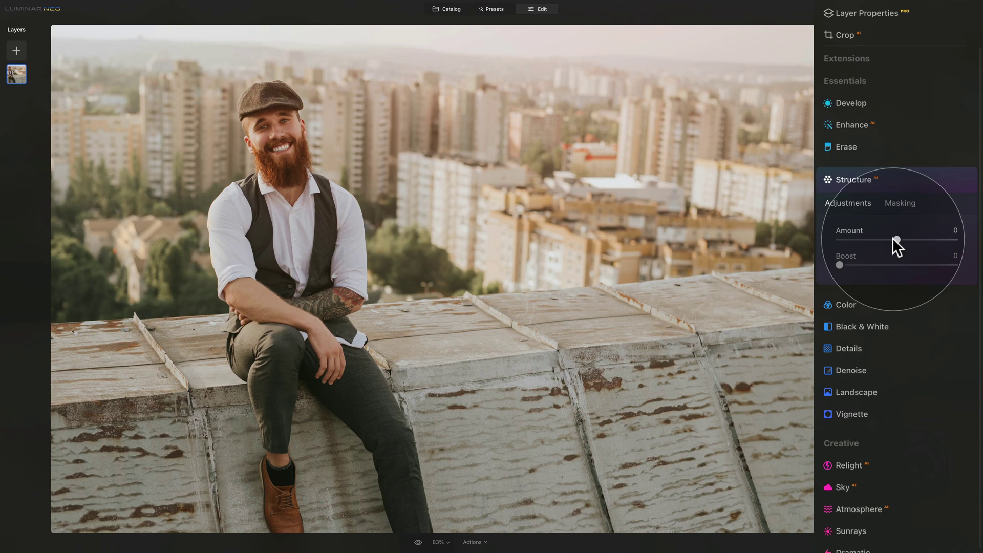
pyautogui.moveTo(895, 239); pyautogui.dragTo(965, 242)
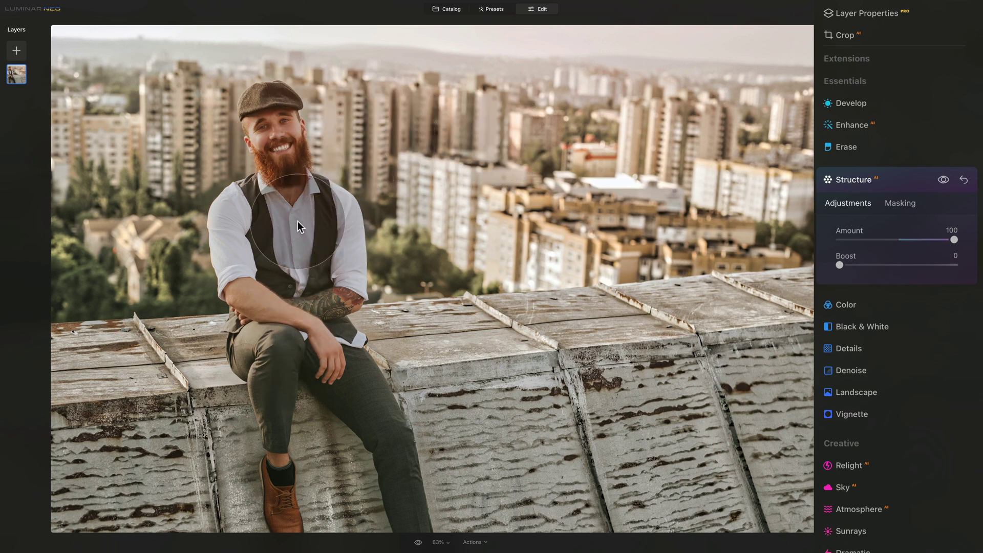
pyautogui.click(943, 179)
pyautogui.click(943, 180)
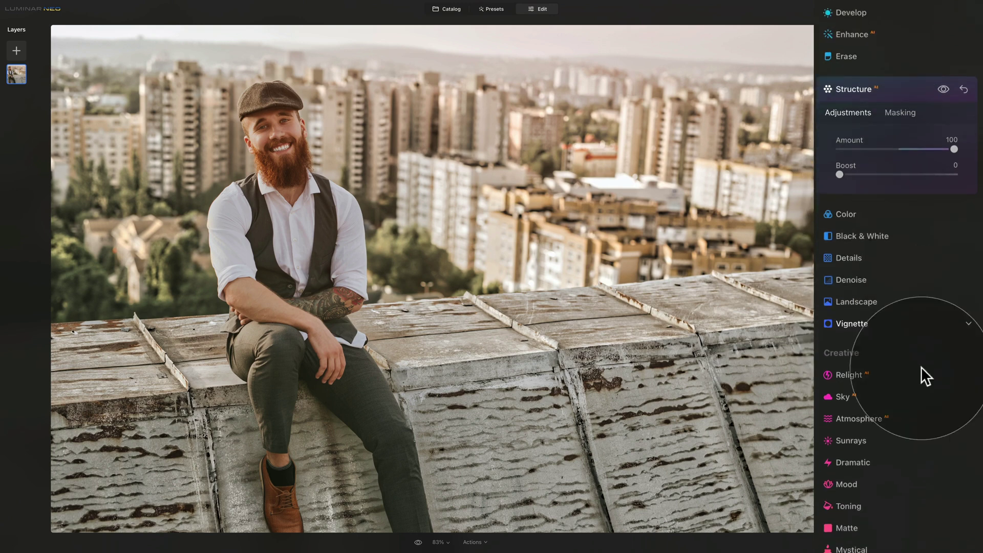
pyautogui.scroll(-3, 920, 366)
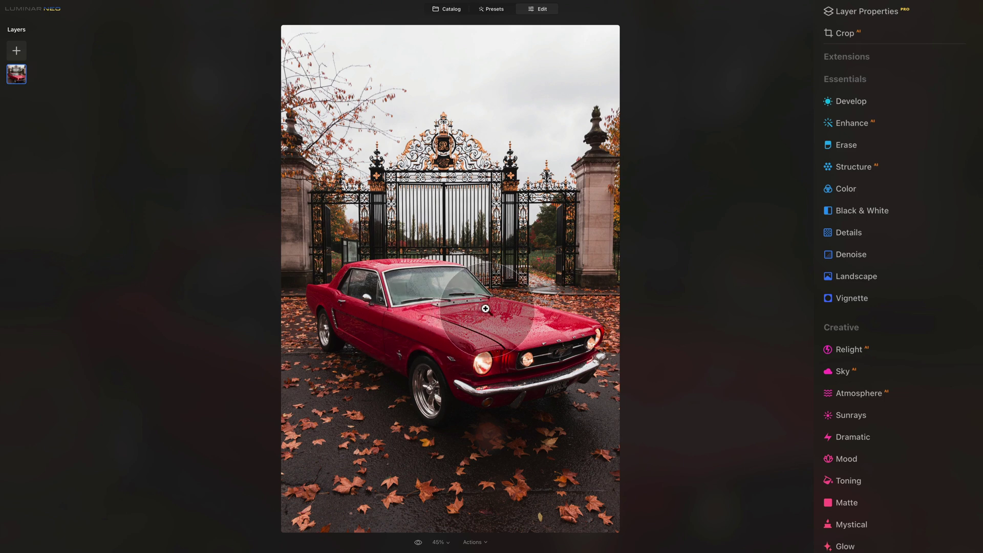
# - Raise the red car's Develop exposure to 0.60 and brush-paint its mask over the car's hood
pyautogui.click(847, 101)
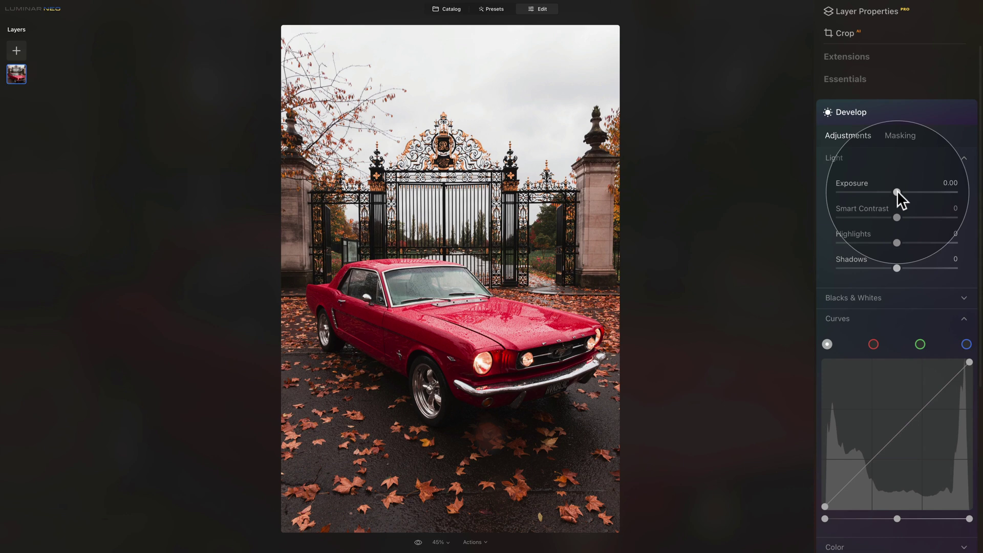
pyautogui.moveTo(897, 192); pyautogui.dragTo(903, 192)
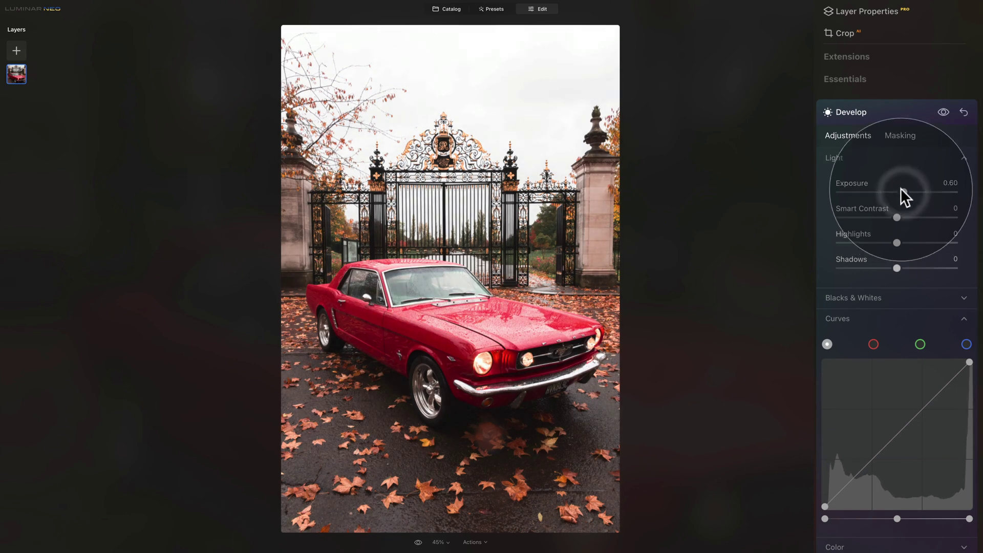
pyautogui.click(911, 136)
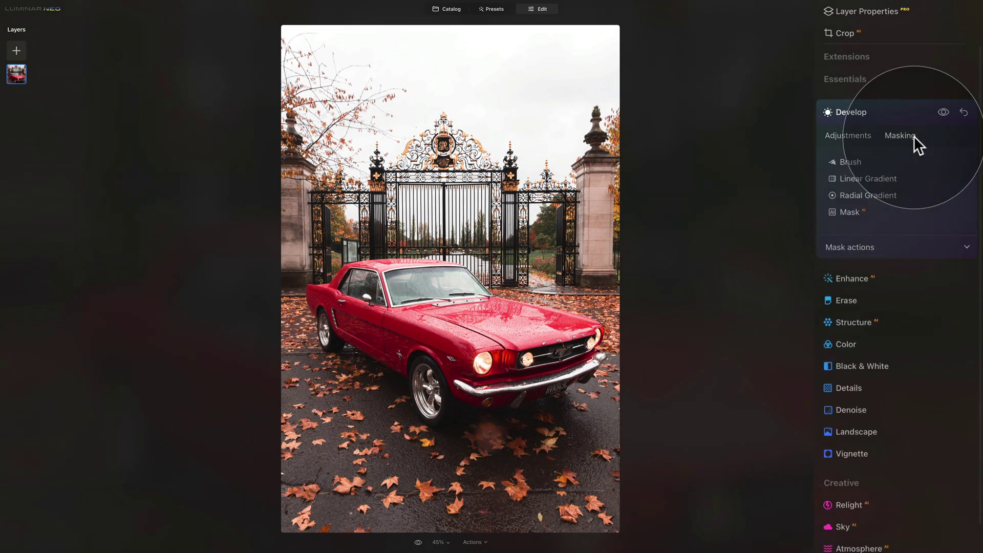
pyautogui.click(851, 162)
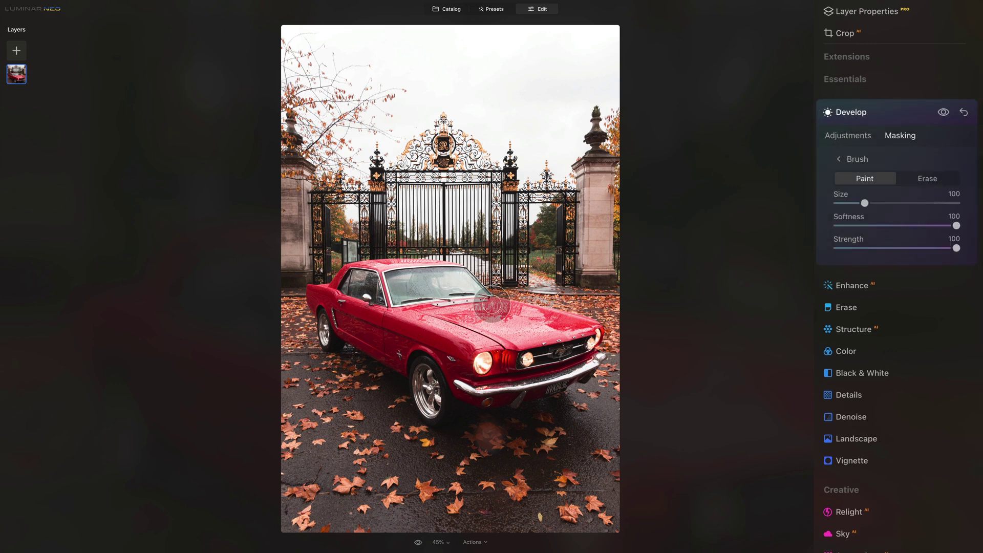
pyautogui.moveTo(484, 309)
pyautogui.mouseDown()
pyautogui.moveTo(515, 322)
pyautogui.moveTo(471, 309)
pyautogui.moveTo(536, 330)
pyautogui.moveTo(512, 327)
pyautogui.moveTo(587, 338)
pyautogui.moveTo(352, 280)
pyautogui.moveTo(400, 283)
pyautogui.moveTo(435, 294)
pyautogui.moveTo(359, 292)
pyautogui.moveTo(337, 307)
pyautogui.moveTo(408, 327)
pyautogui.moveTo(399, 335)
pyautogui.moveTo(459, 365)
pyautogui.moveTo(491, 369)
pyautogui.moveTo(562, 419)
pyautogui.mouseUp()
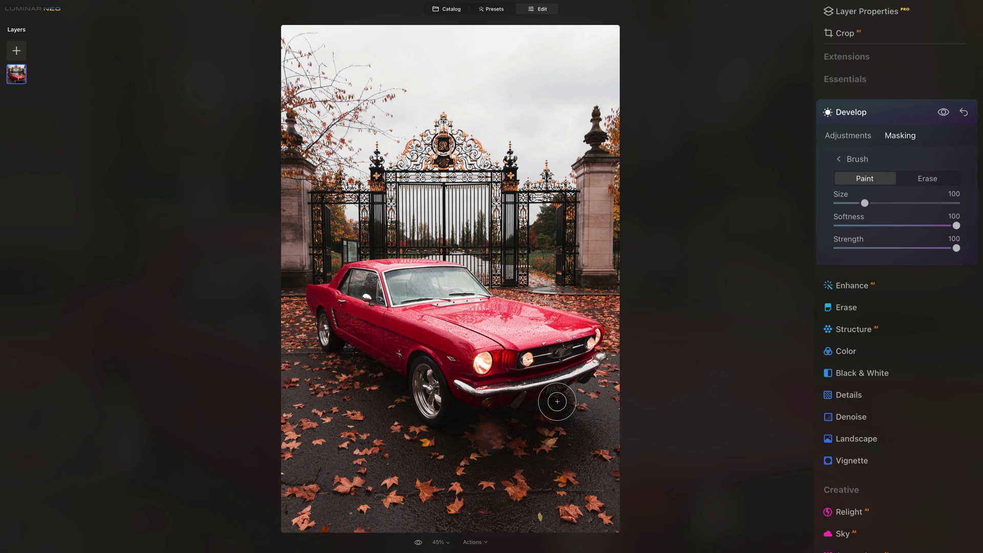
# - Refine the hood mask at 100% zoom with the red overlay shown, toggling Paint and Erase with X
pyautogui.click(418, 542)
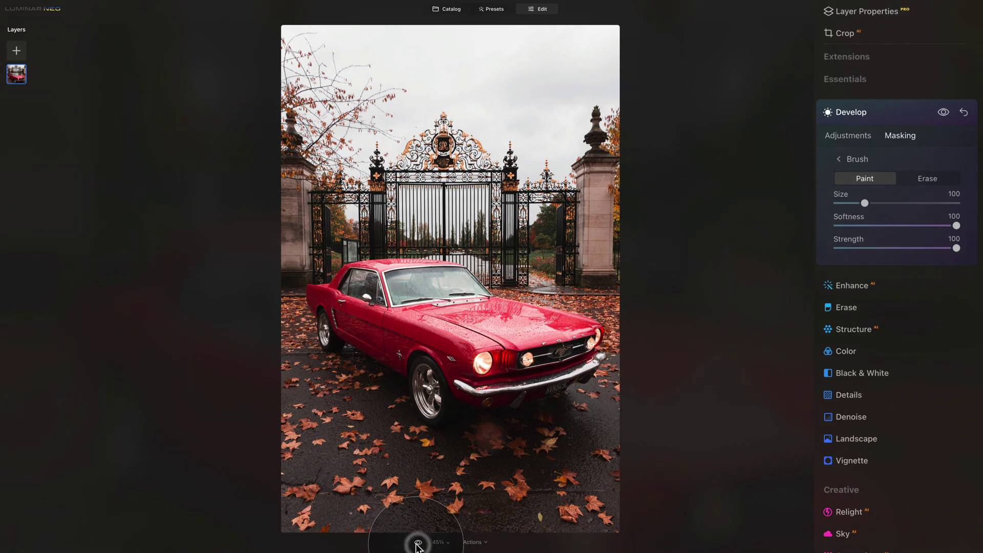
pyautogui.moveTo(561, 321)
pyautogui.mouseDown()
pyautogui.moveTo(533, 328)
pyautogui.moveTo(574, 335)
pyautogui.moveTo(450, 303)
pyautogui.moveTo(458, 284)
pyautogui.moveTo(434, 276)
pyautogui.moveTo(381, 289)
pyautogui.moveTo(397, 277)
pyautogui.moveTo(374, 275)
pyautogui.moveTo(406, 315)
pyautogui.mouseUp()
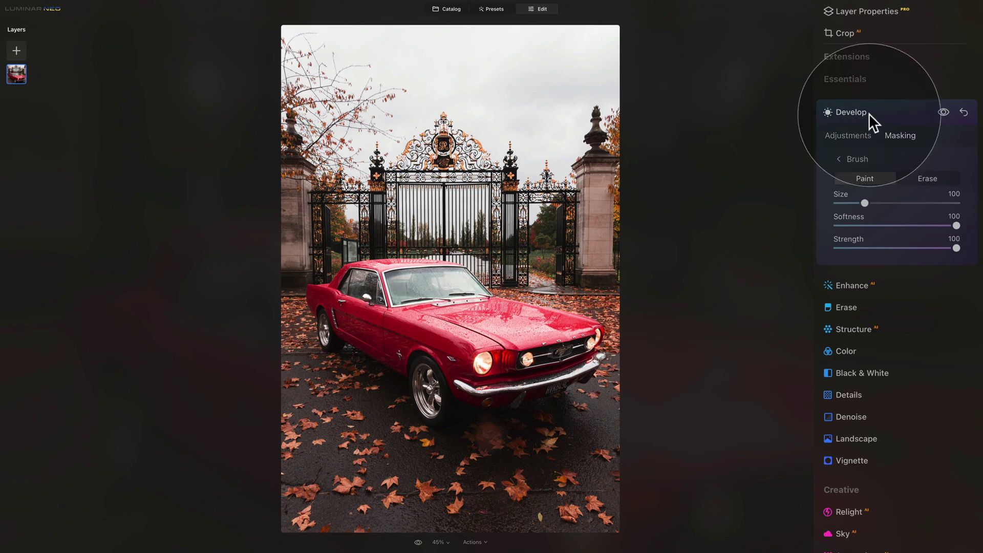
pyautogui.click(942, 180)
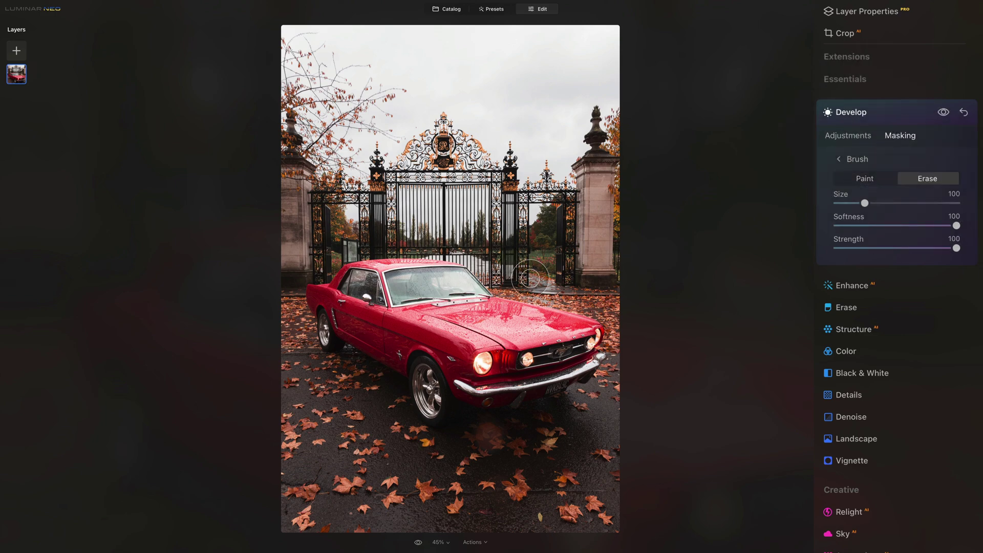
pyautogui.press('super+equal')
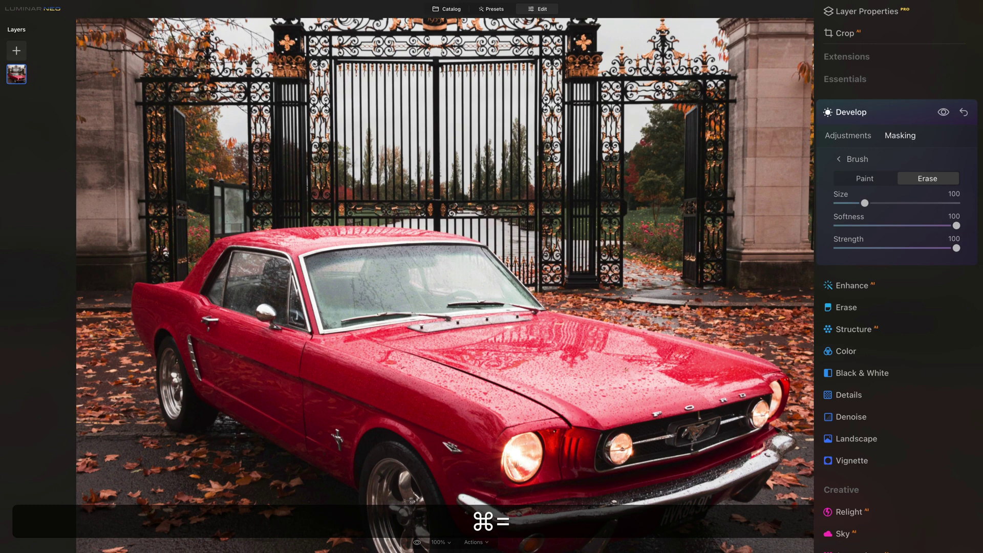
pyautogui.press('/')
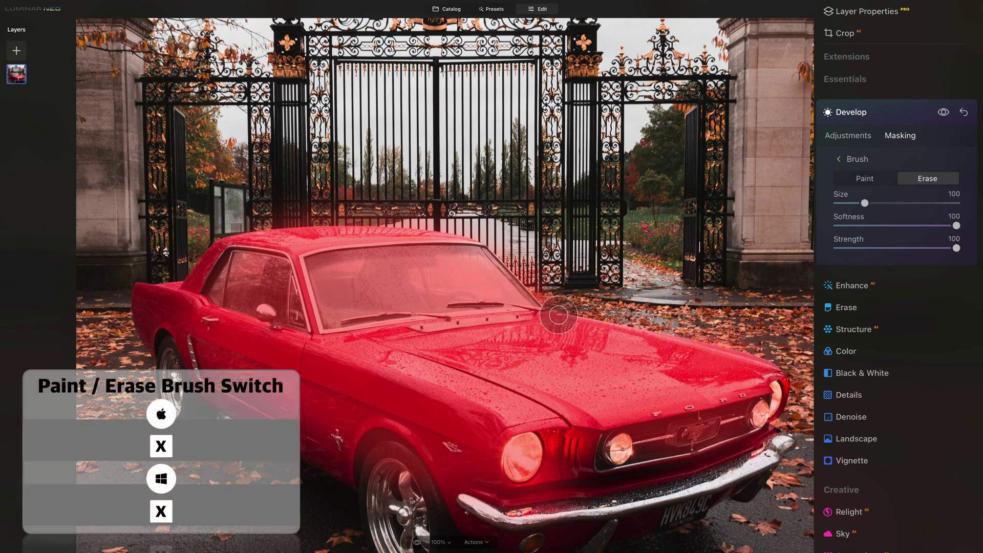
pyautogui.press('x')
pyautogui.press('x')
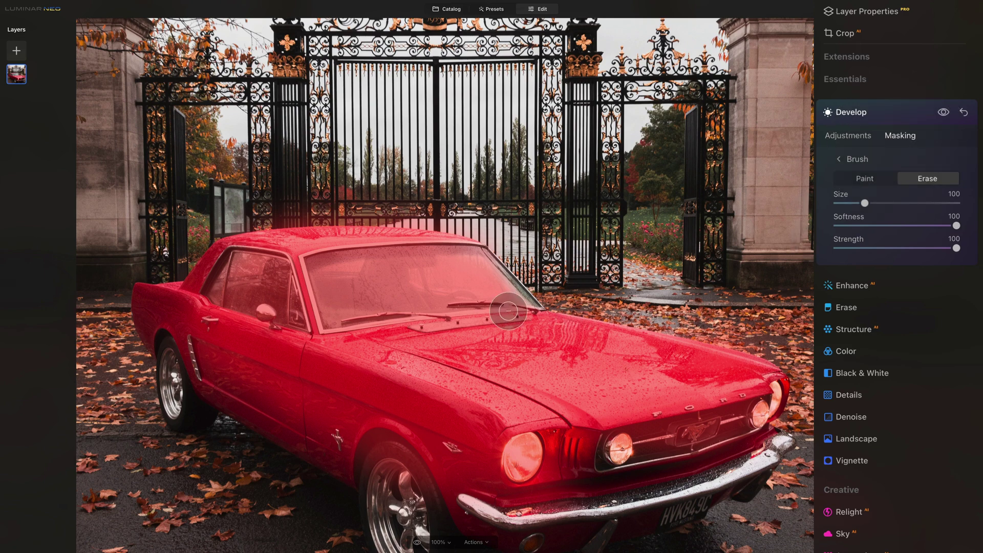
pyautogui.press('x')
pyautogui.press('x')
pyautogui.press('x')
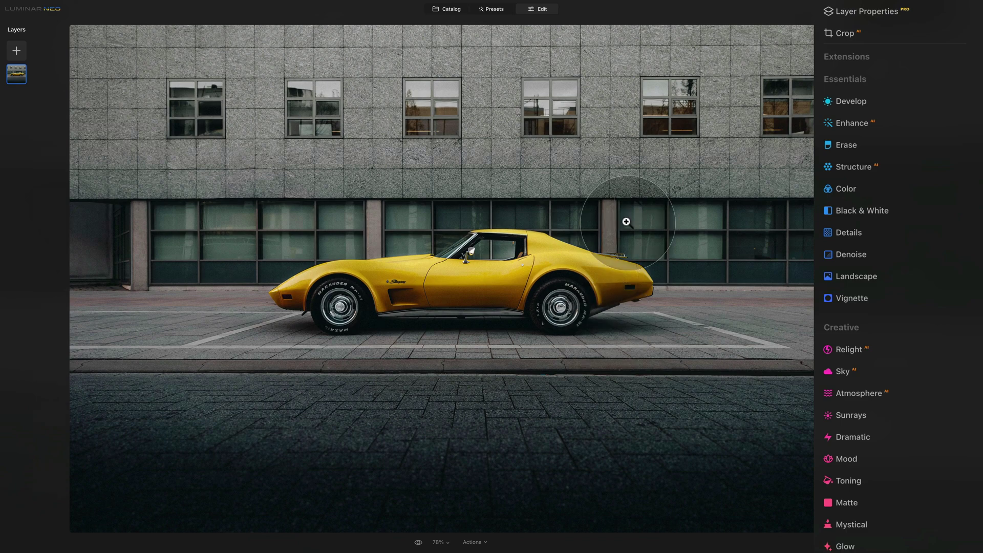
# - Zoom the yellow car to 200% and set Develop exposure to 0.58 with a brush mask
pyautogui.press('super+equal')
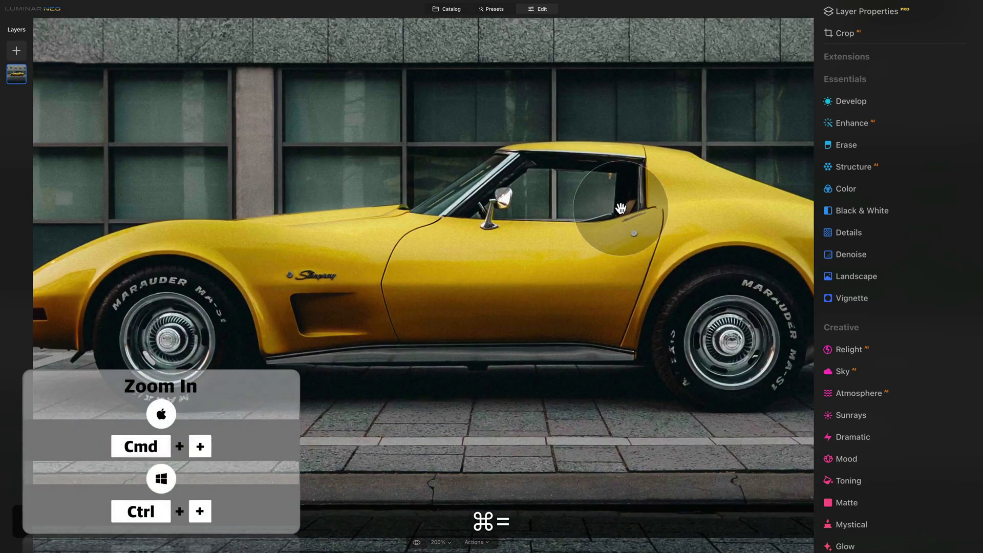
pyautogui.hscroll(5, 583, 172)
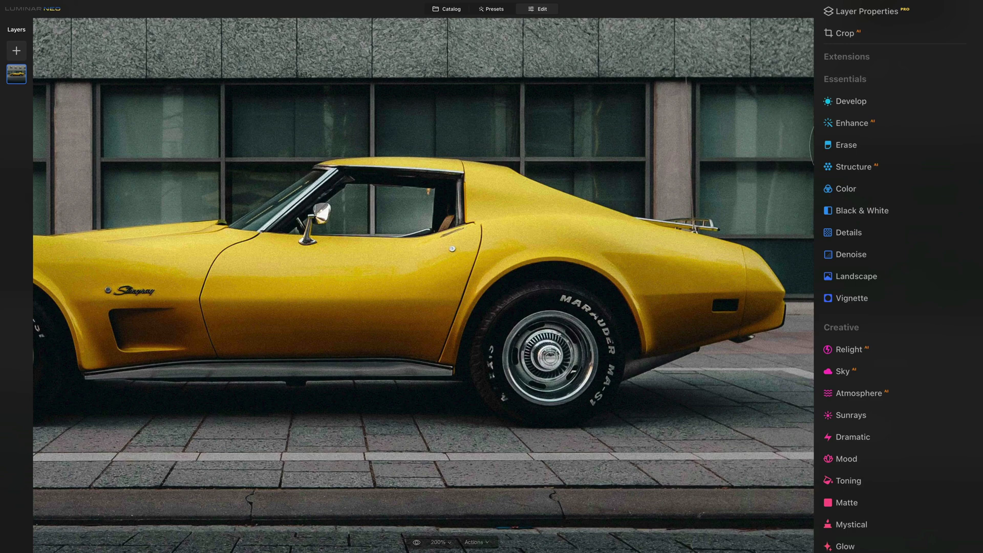
pyautogui.click(849, 102)
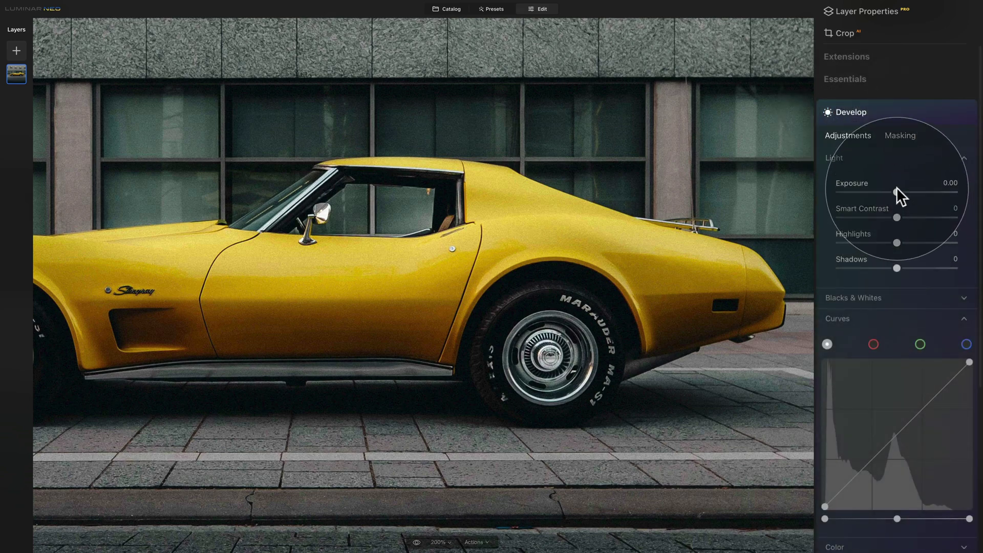
pyautogui.moveTo(899, 192); pyautogui.dragTo(904, 192)
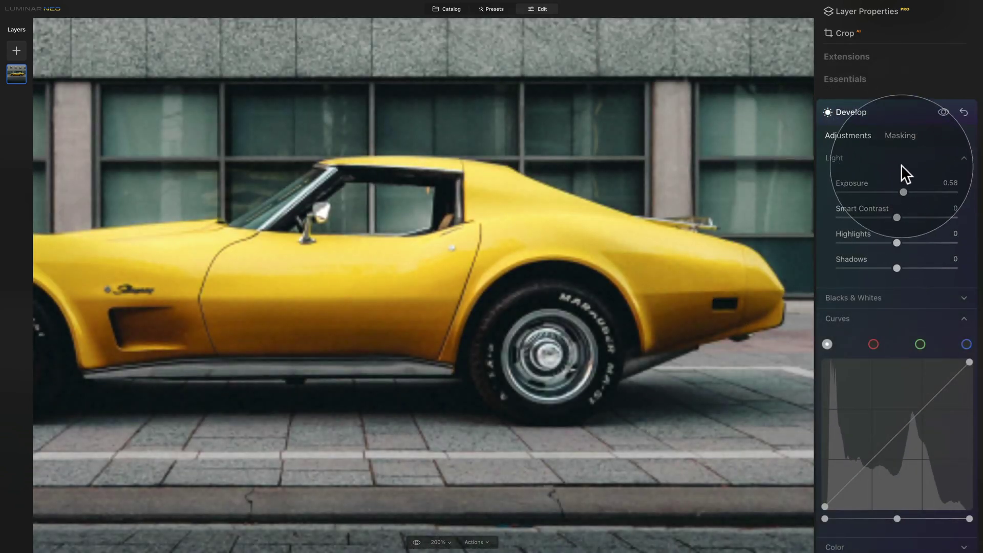
pyautogui.click(897, 136)
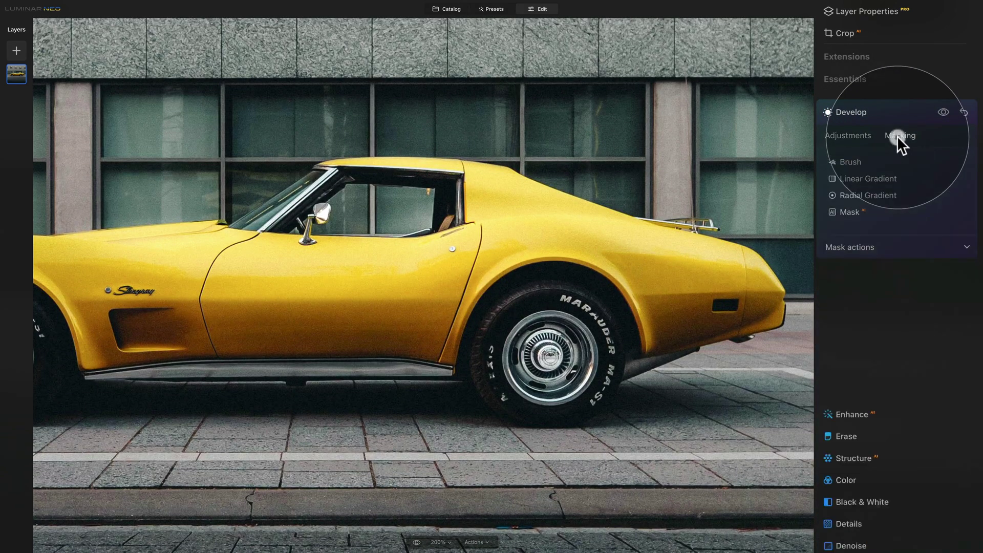
pyautogui.click(858, 160)
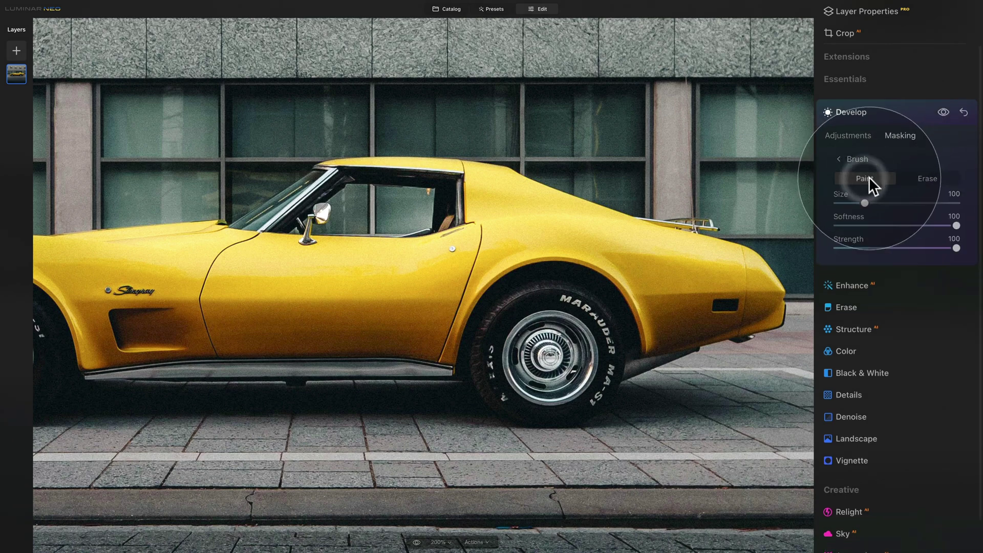
# - Paint the mask over the roof pillar, rear quarter, door edge and front fender, panning with Space
pyautogui.moveTo(491, 205); pyautogui.dragTo(507, 192)
pyautogui.moveTo(572, 218)
pyautogui.mouseDown()
pyautogui.moveTo(543, 213)
pyautogui.moveTo(694, 272)
pyautogui.moveTo(728, 296)
pyautogui.moveTo(774, 294)
pyautogui.moveTo(450, 270)
pyautogui.moveTo(486, 266)
pyautogui.moveTo(473, 243)
pyautogui.moveTo(458, 282)
pyautogui.moveTo(267, 270)
pyautogui.moveTo(386, 294)
pyautogui.moveTo(308, 336)
pyautogui.moveTo(416, 345)
pyautogui.moveTo(327, 310)
pyautogui.mouseUp()
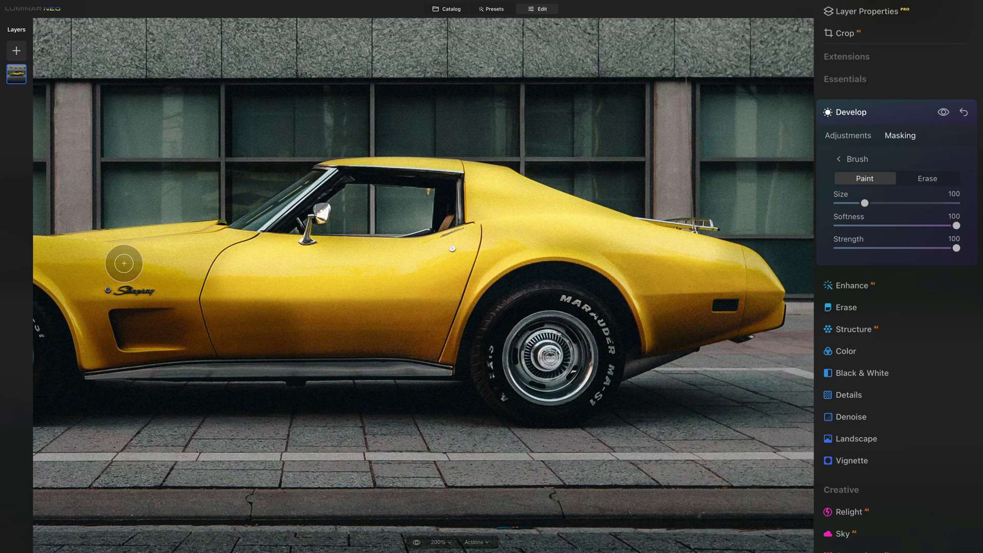
pyautogui.moveTo(169, 269)
pyautogui.mouseDown()
pyautogui.moveTo(190, 279)
pyautogui.moveTo(194, 265)
pyautogui.moveTo(217, 269)
pyautogui.mouseUp()
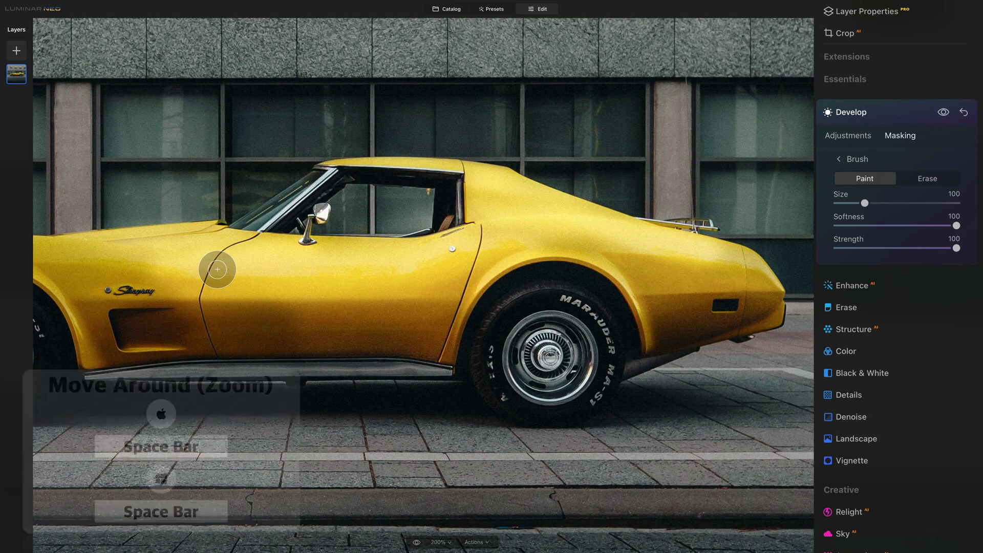
pyautogui.press('space')
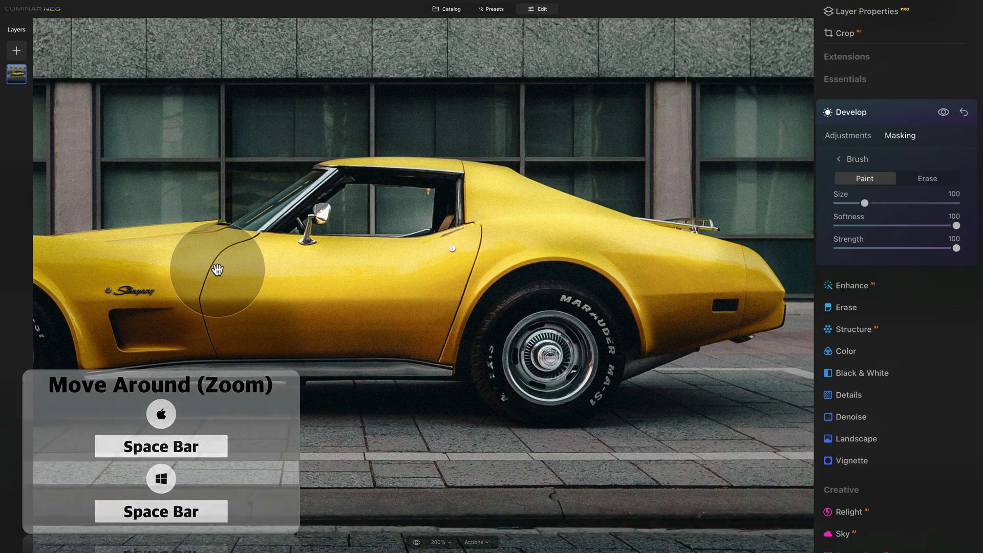
pyautogui.moveTo(193, 257)
pyautogui.mouseDown()
pyautogui.moveTo(228, 273)
pyautogui.moveTo(438, 292)
pyautogui.mouseUp()
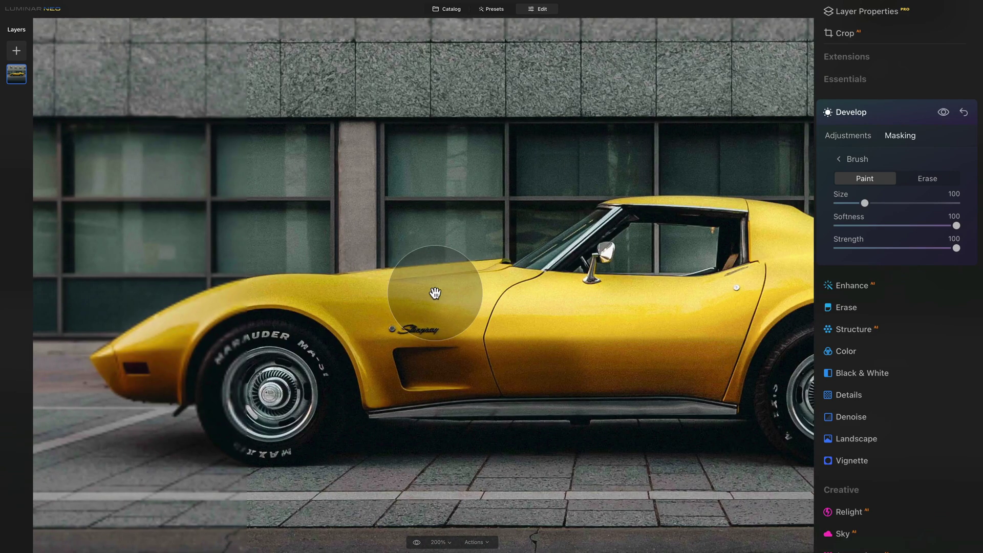
pyautogui.moveTo(373, 297)
pyautogui.mouseDown()
pyautogui.moveTo(294, 290)
pyautogui.moveTo(154, 319)
pyautogui.moveTo(175, 319)
pyautogui.moveTo(168, 338)
pyautogui.moveTo(190, 308)
pyautogui.moveTo(367, 321)
pyautogui.moveTo(400, 378)
pyautogui.moveTo(415, 364)
pyautogui.moveTo(417, 333)
pyautogui.moveTo(473, 313)
pyautogui.moveTo(420, 314)
pyautogui.mouseUp()
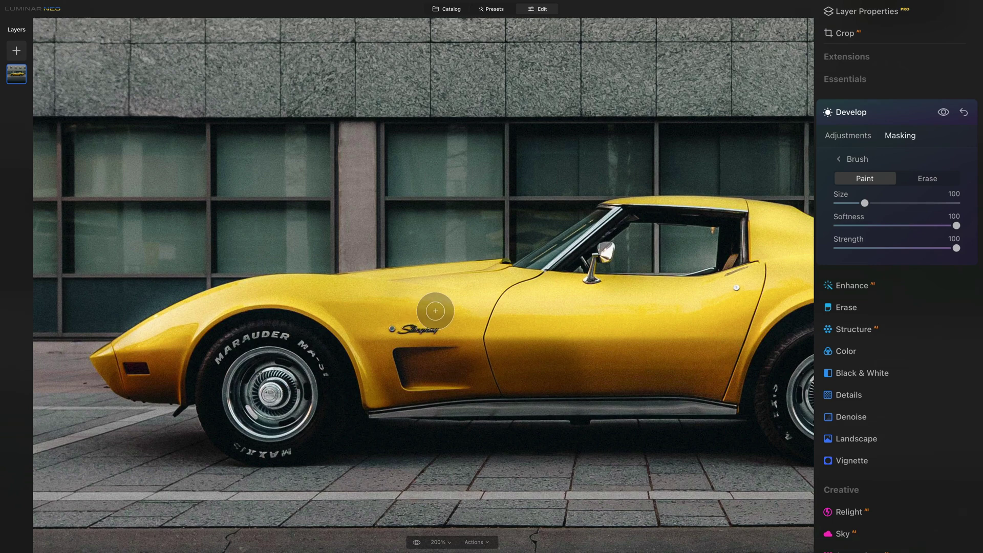
pyautogui.press('space')
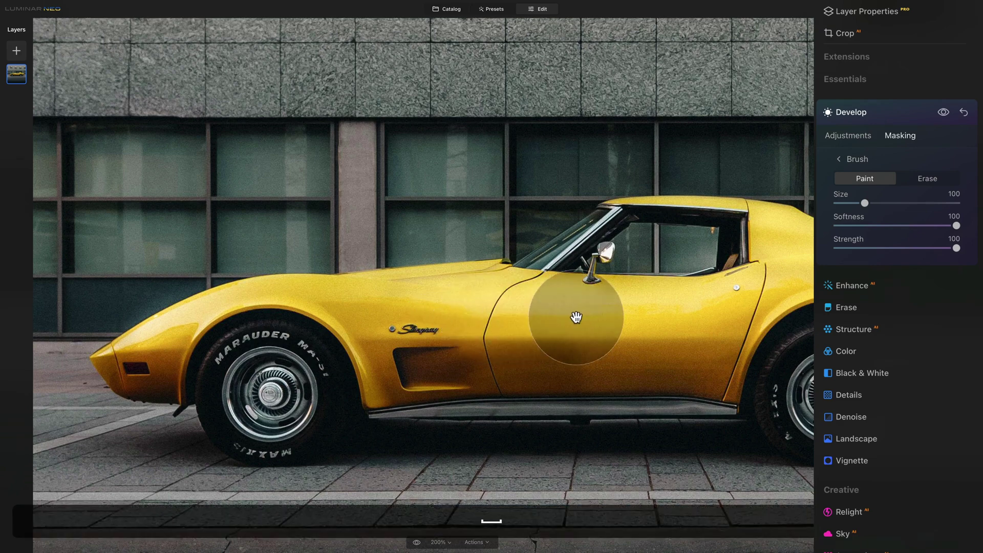
pyautogui.moveTo(574, 313); pyautogui.dragTo(144, 309)
pyautogui.moveTo(538, 312); pyautogui.dragTo(548, 307)
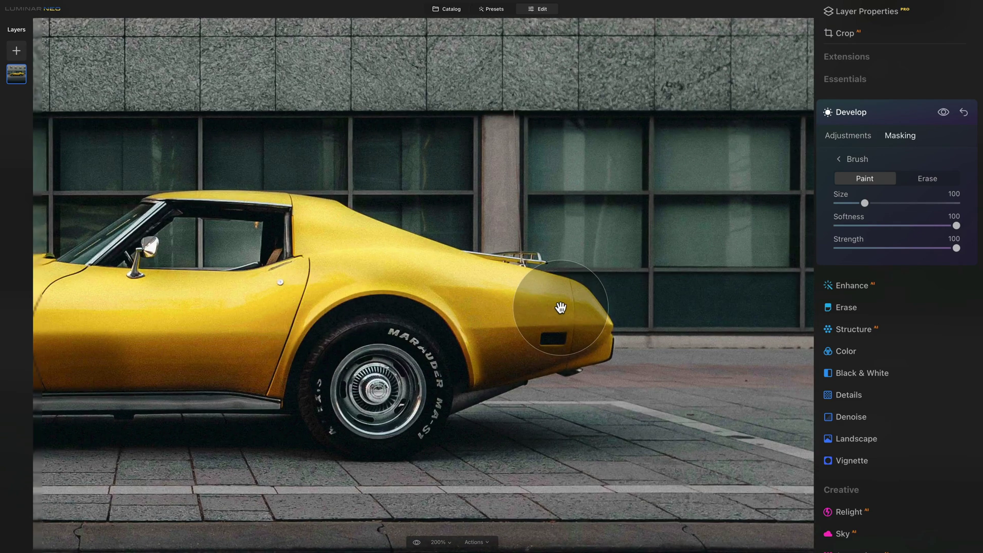
pyautogui.press('space')
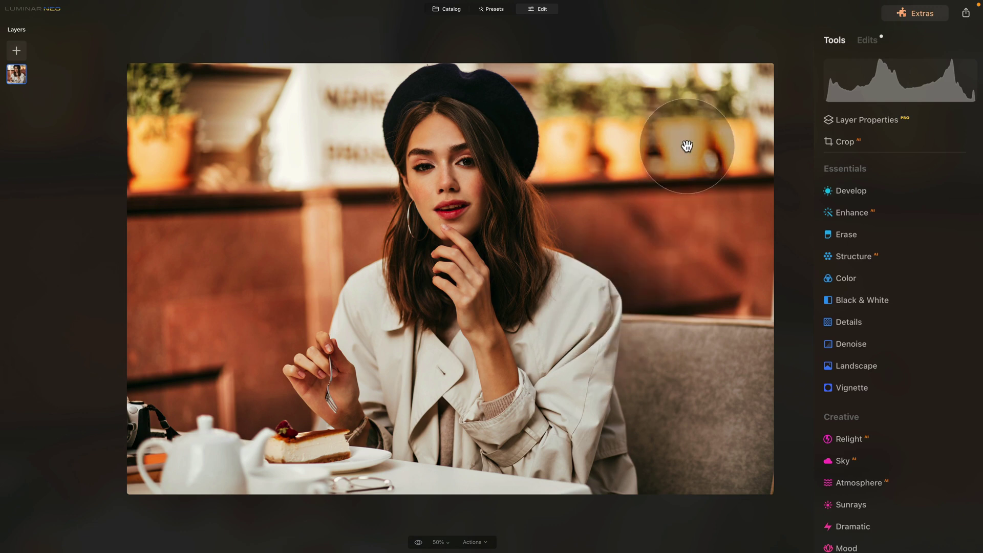
pyautogui.click(868, 41)
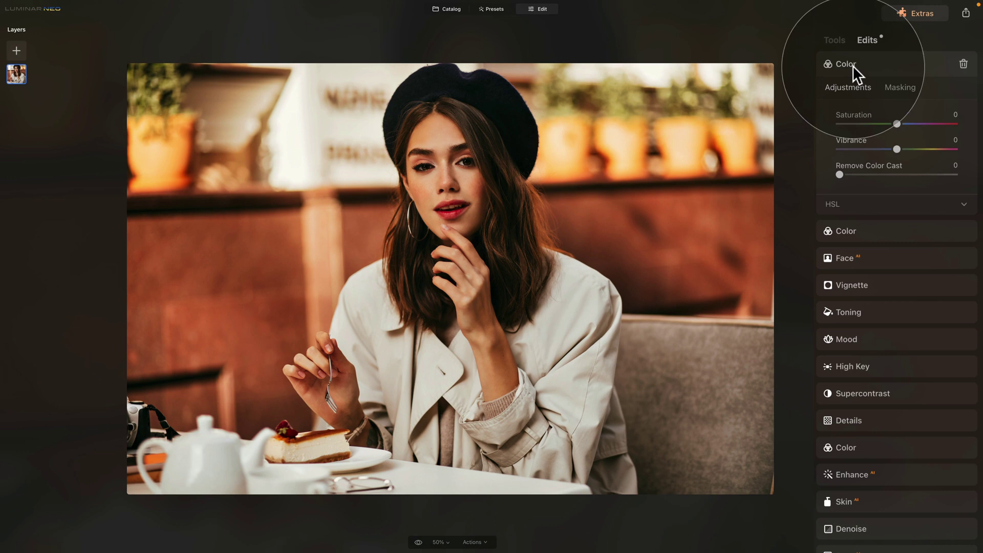
pyautogui.click(842, 42)
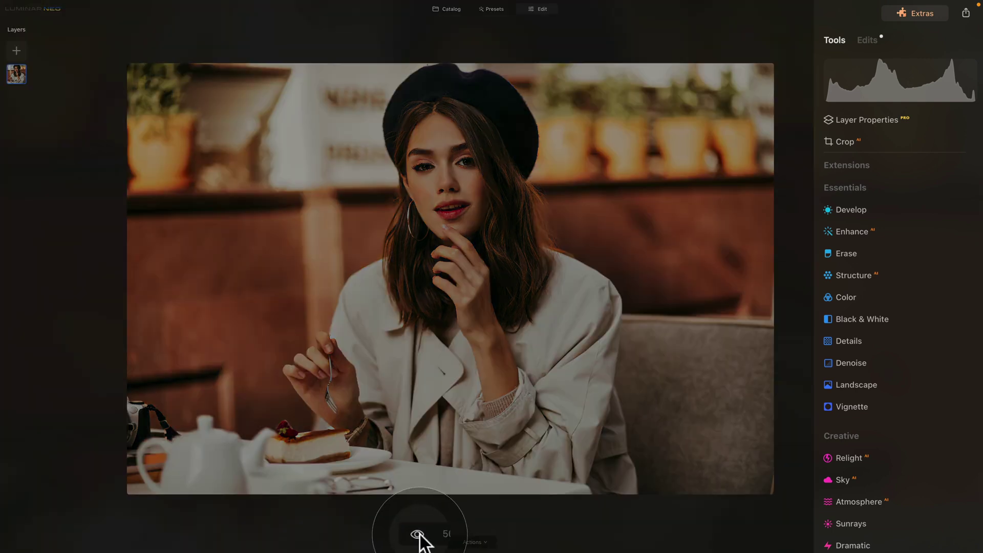
pyautogui.click(417, 534)
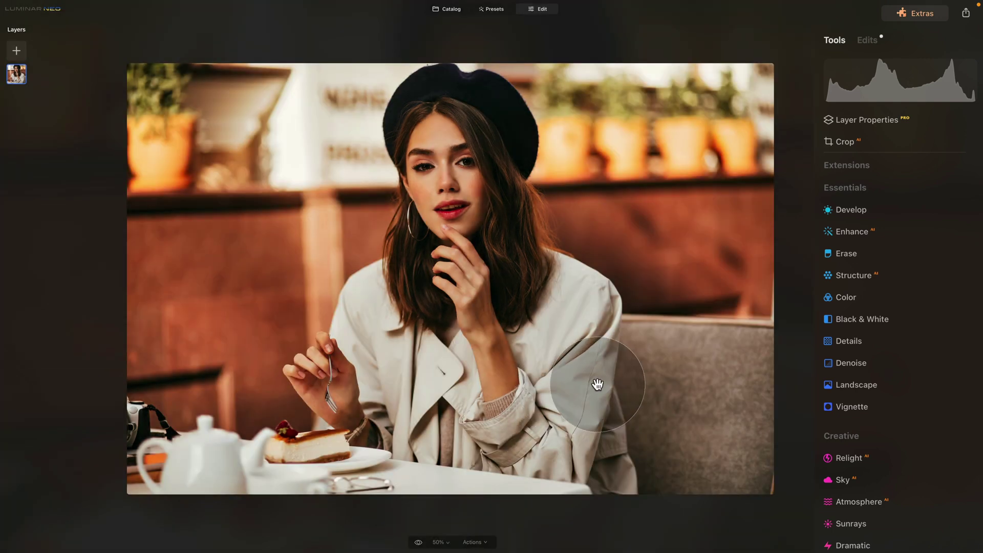
pyautogui.press('\\')
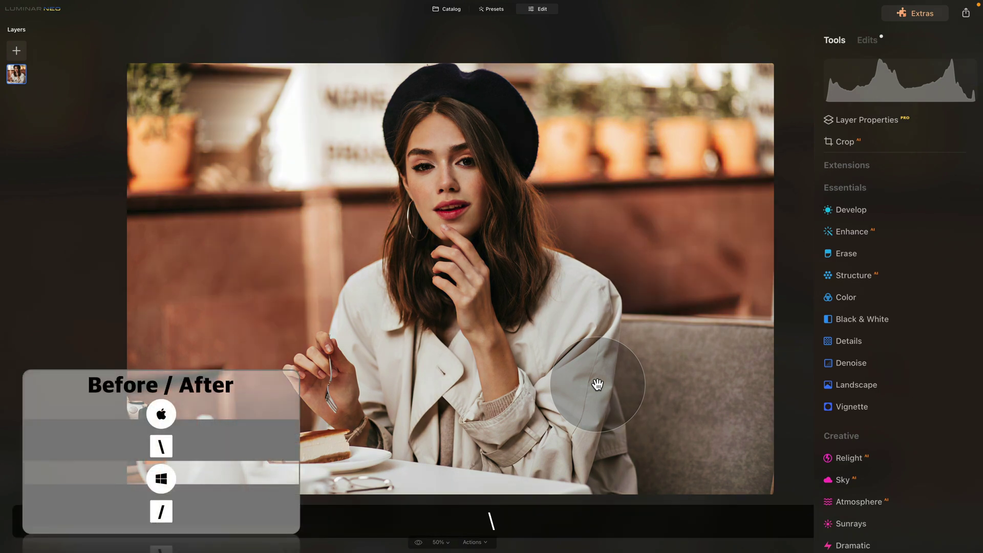
pyautogui.press('\\')
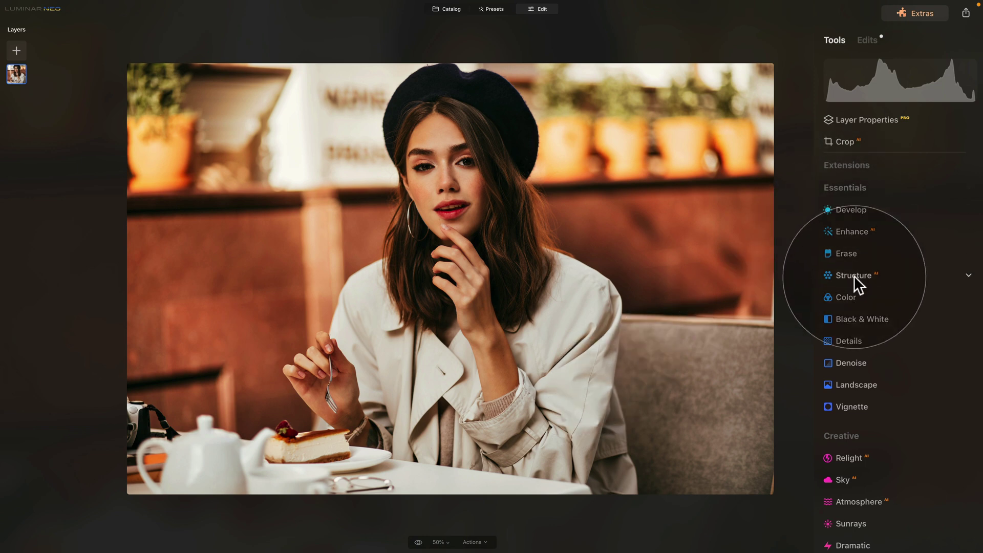
# - Set Color HSL saturation to Red -12, Orange -10 and Yellow -6, then compare with the original
pyautogui.click(847, 296)
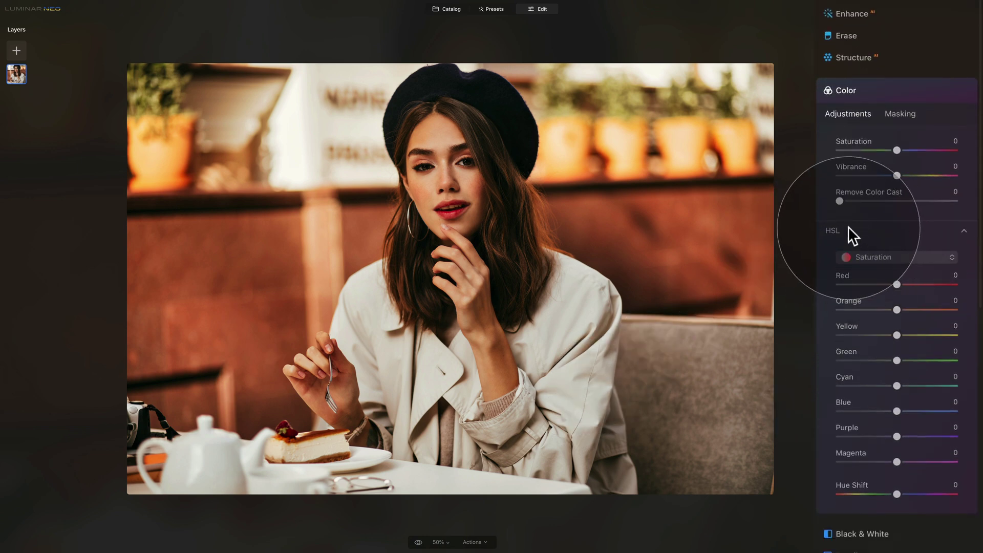
pyautogui.click(906, 255)
pyautogui.click(905, 255)
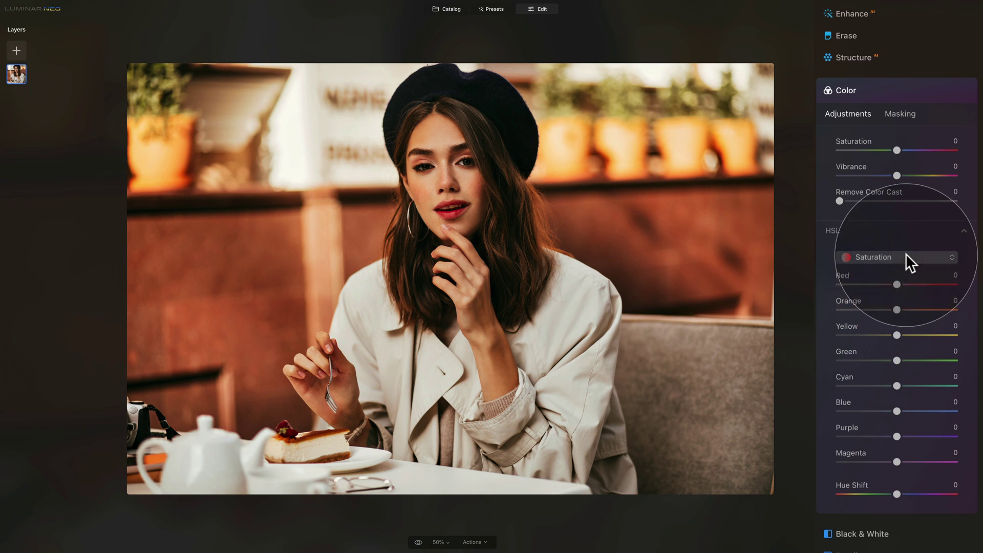
pyautogui.click(895, 283)
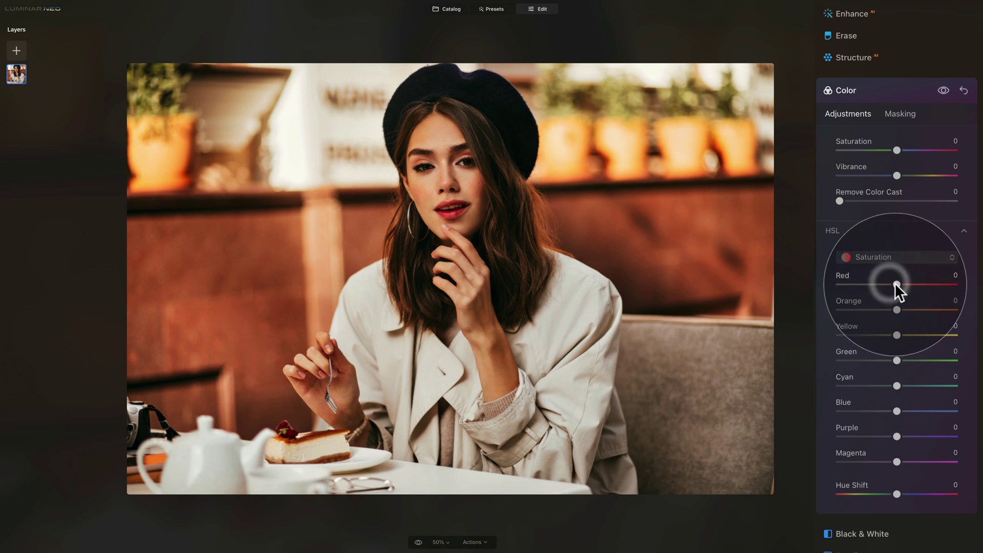
pyautogui.moveTo(895, 283); pyautogui.dragTo(889, 333)
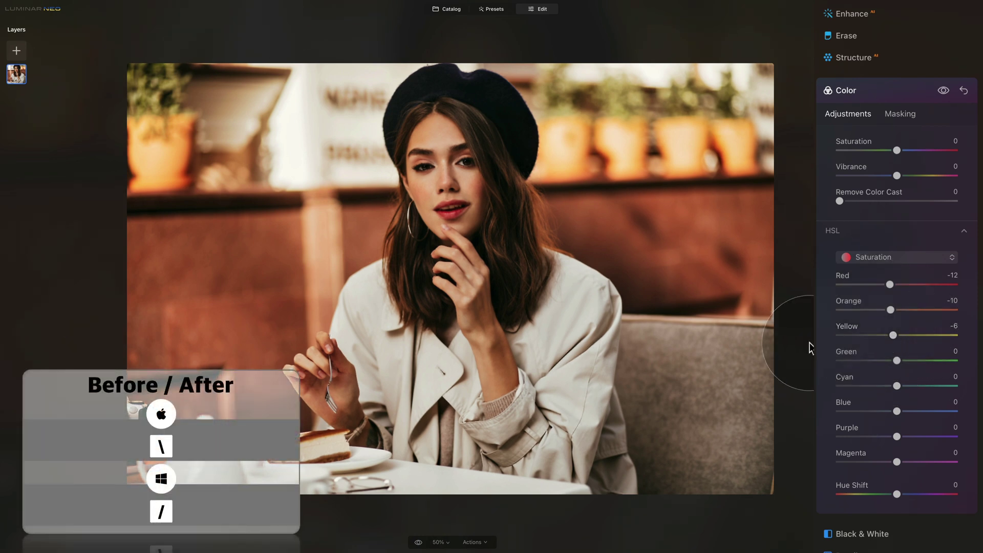
pyautogui.press('\\')
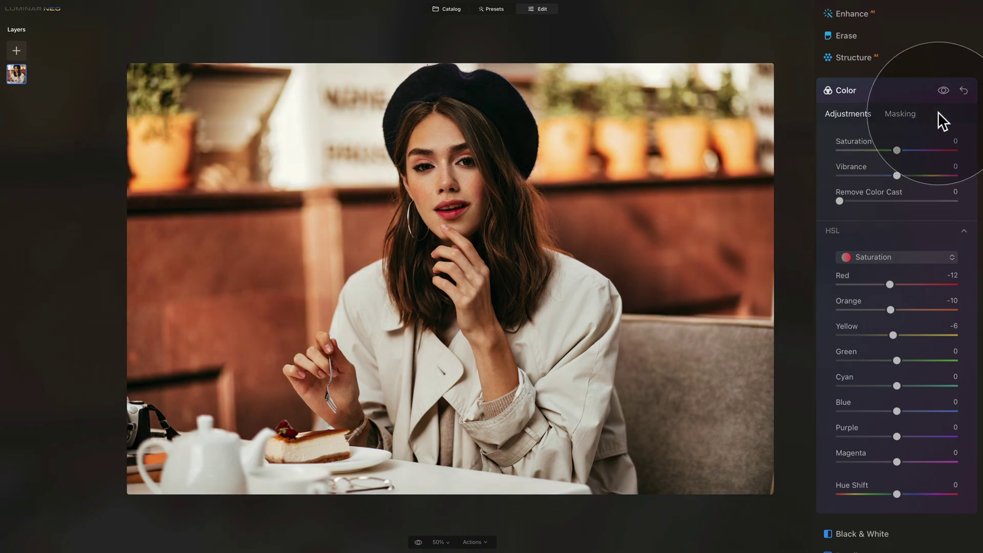
# - Toggle the Color adjustments off and on, then compare the café portrait with its unedited original
pyautogui.click(943, 89)
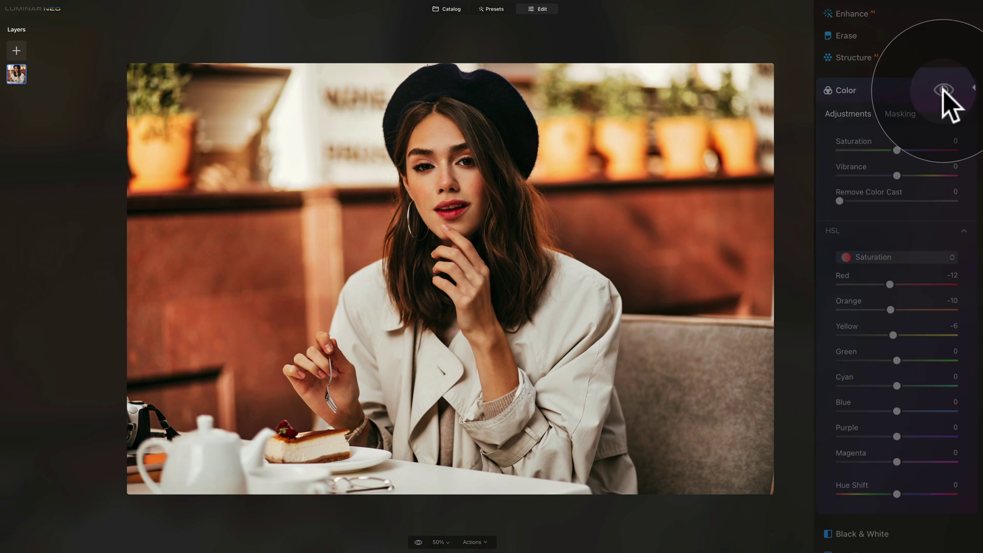
pyautogui.click(943, 90)
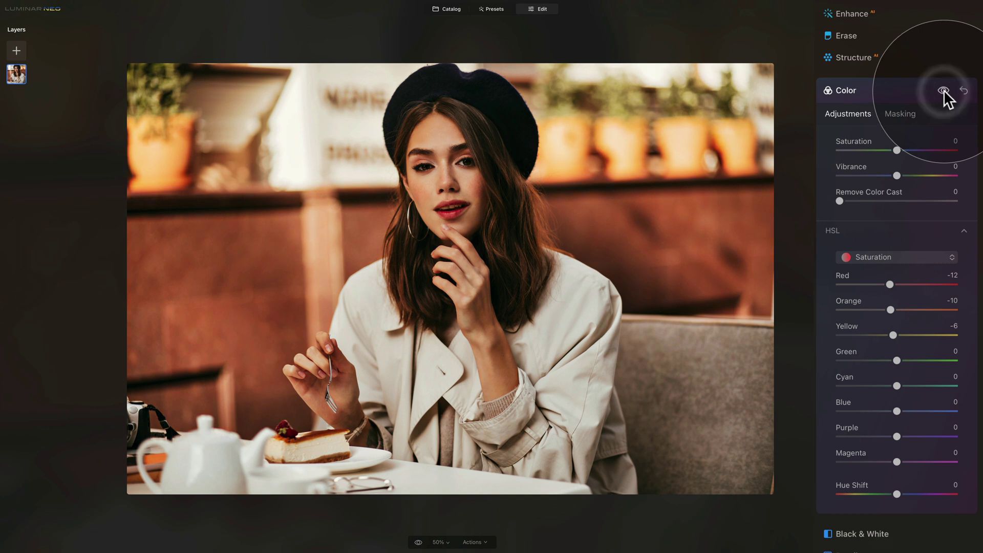
pyautogui.click(418, 541)
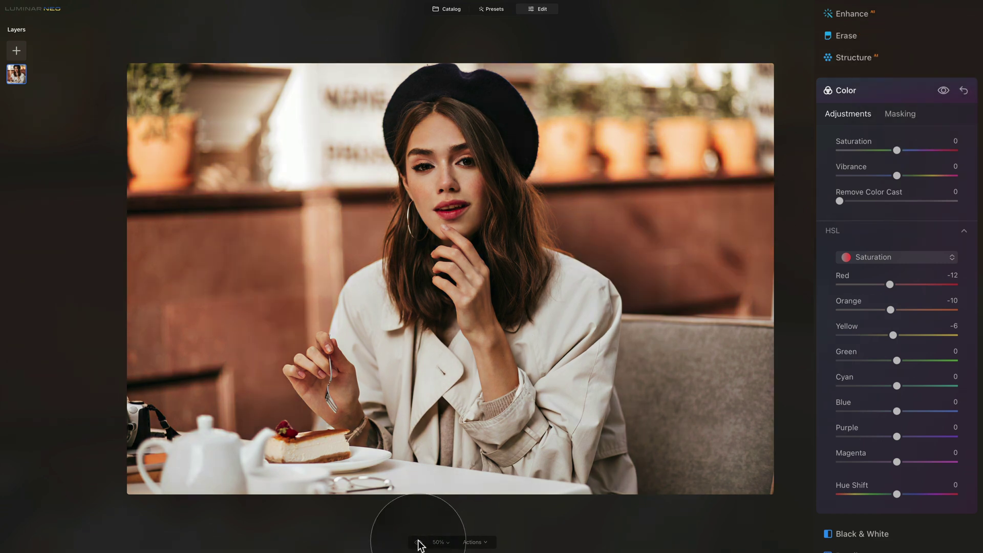
pyautogui.click(417, 543)
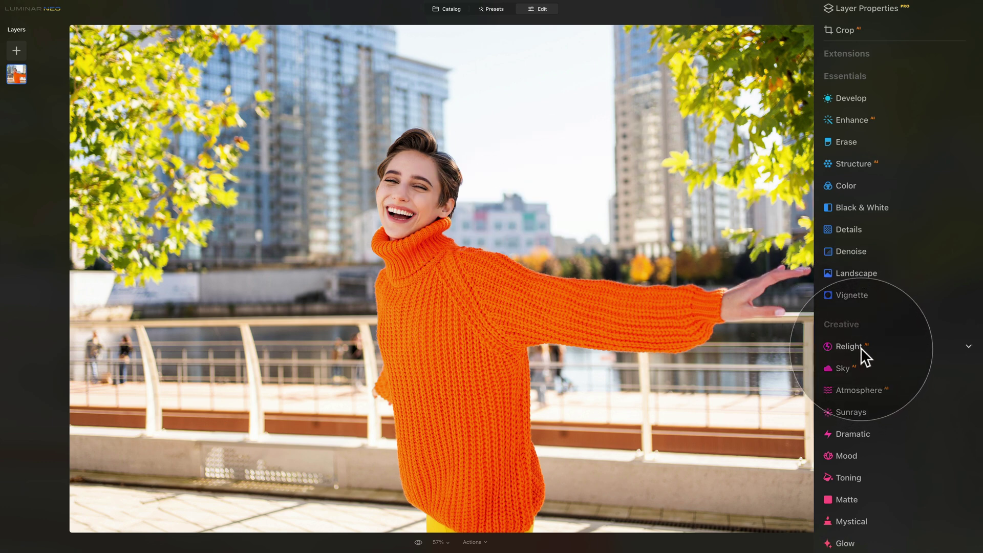
# - Expand Relight and set Brightness Near to 100 and Brightness Far to -100
pyautogui.click(861, 348)
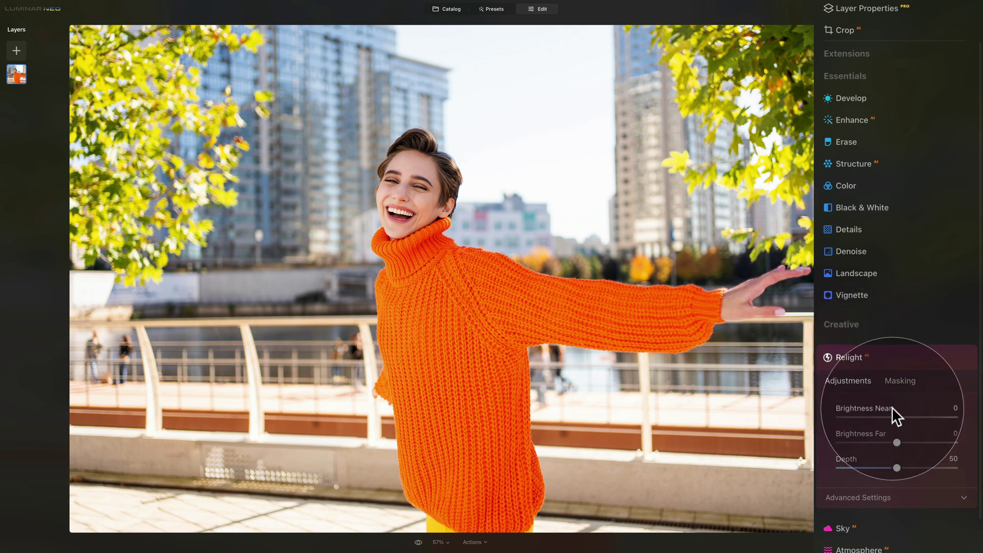
pyautogui.moveTo(897, 417); pyautogui.dragTo(967, 419)
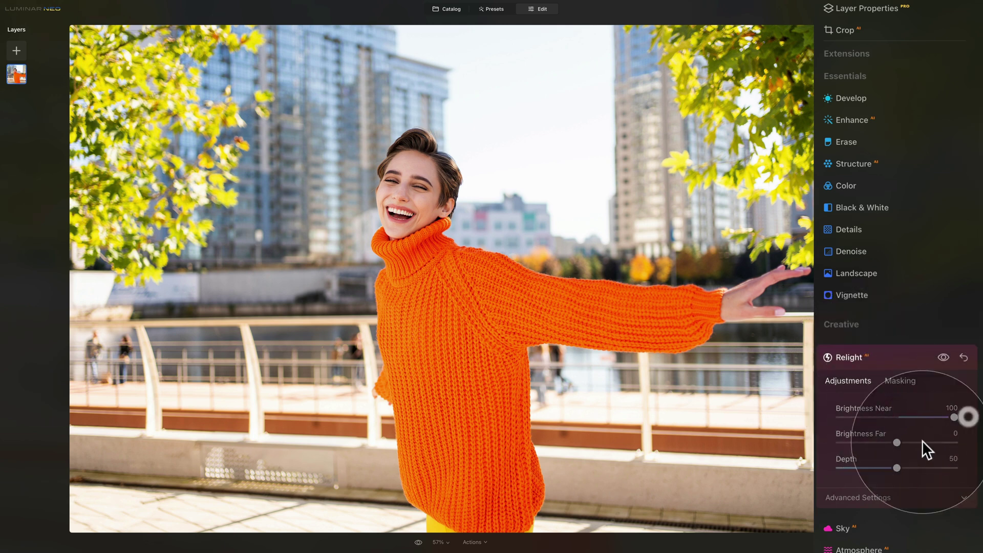
pyautogui.moveTo(897, 443); pyautogui.dragTo(839, 443)
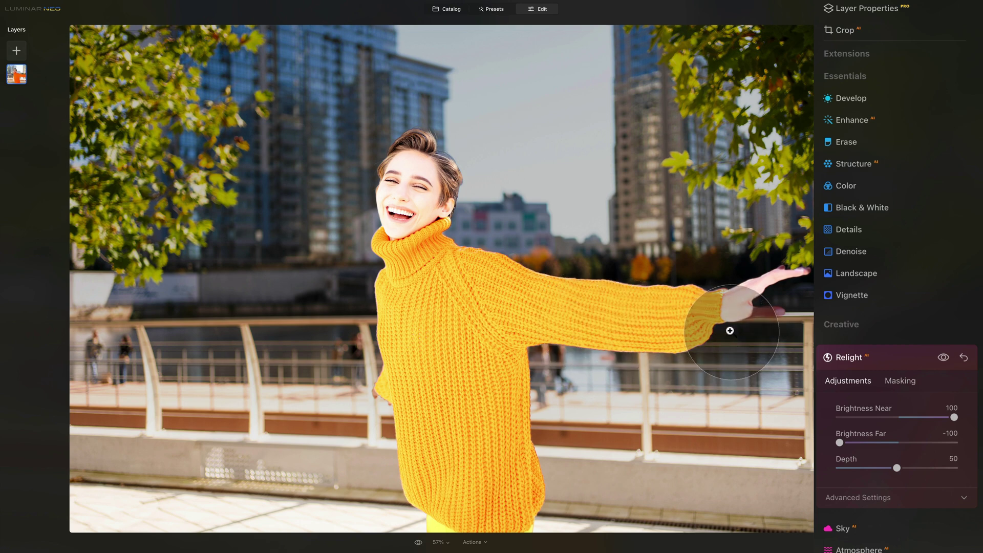
# - Set Relight to Depth 25, Brightness Near 2 and Brightness Far -33, toggling the effect to compare
pyautogui.moveTo(896, 468); pyautogui.dragTo(870, 467)
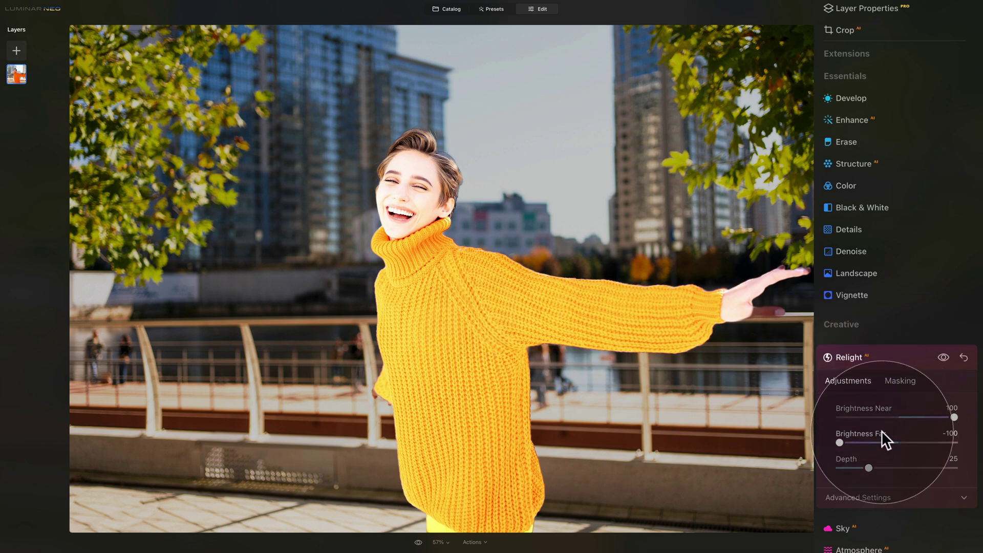
pyautogui.moveTo(953, 415); pyautogui.dragTo(898, 415)
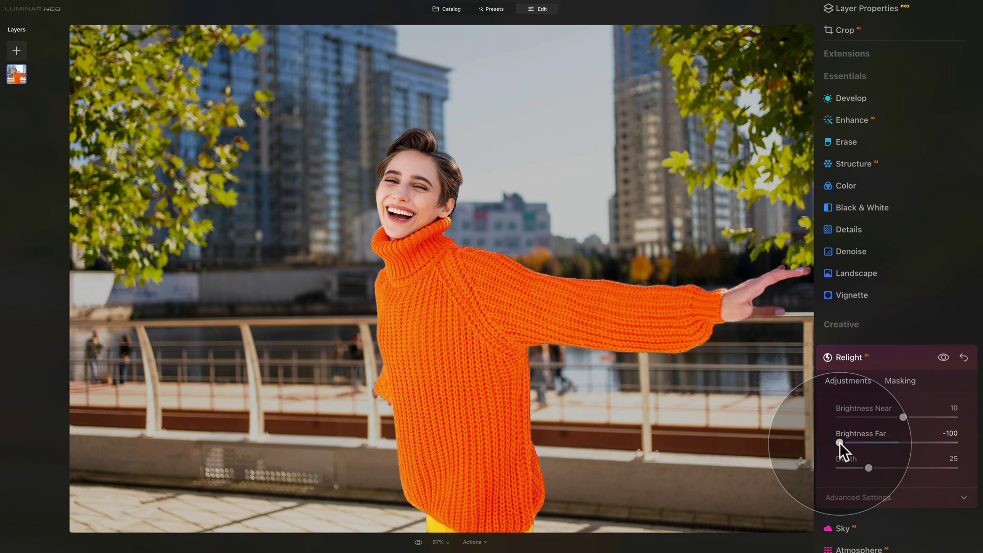
pyautogui.moveTo(839, 442); pyautogui.dragTo(881, 441)
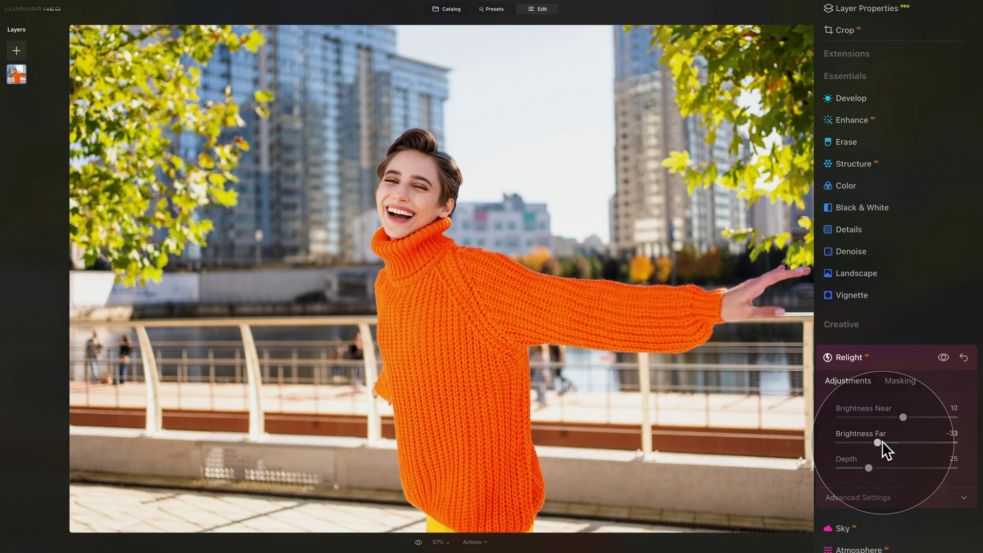
pyautogui.click(942, 357)
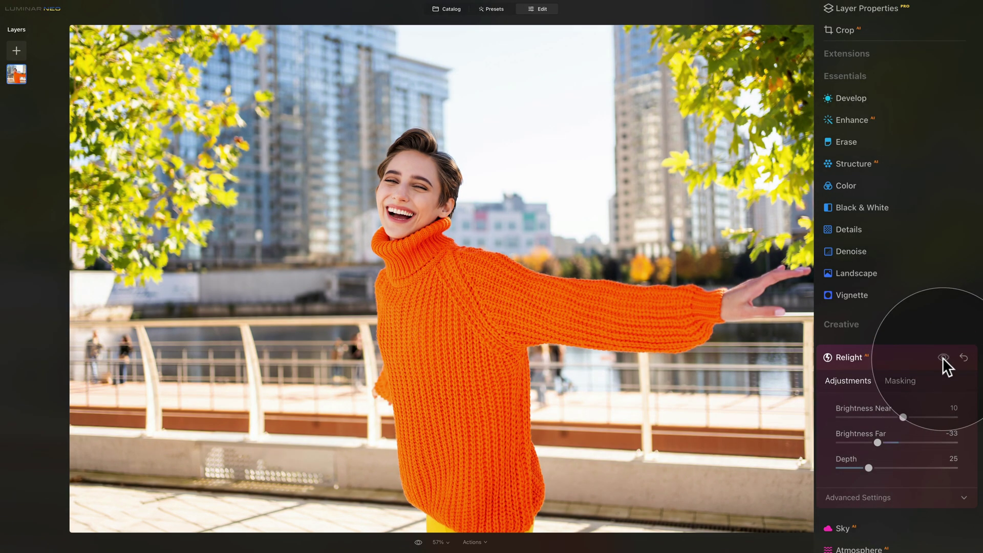
pyautogui.click(942, 357)
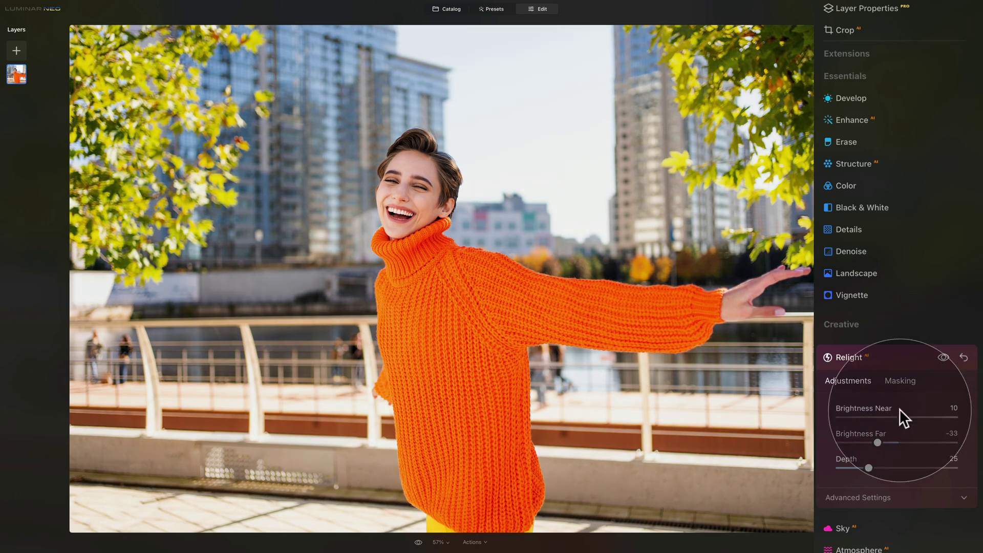
pyautogui.moveTo(901, 415); pyautogui.dragTo(898, 414)
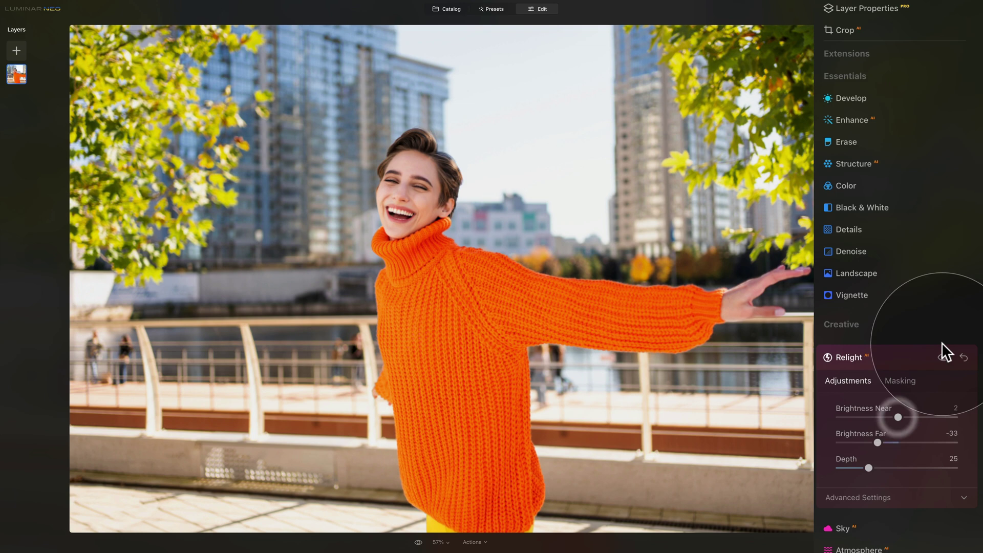
pyautogui.click(943, 356)
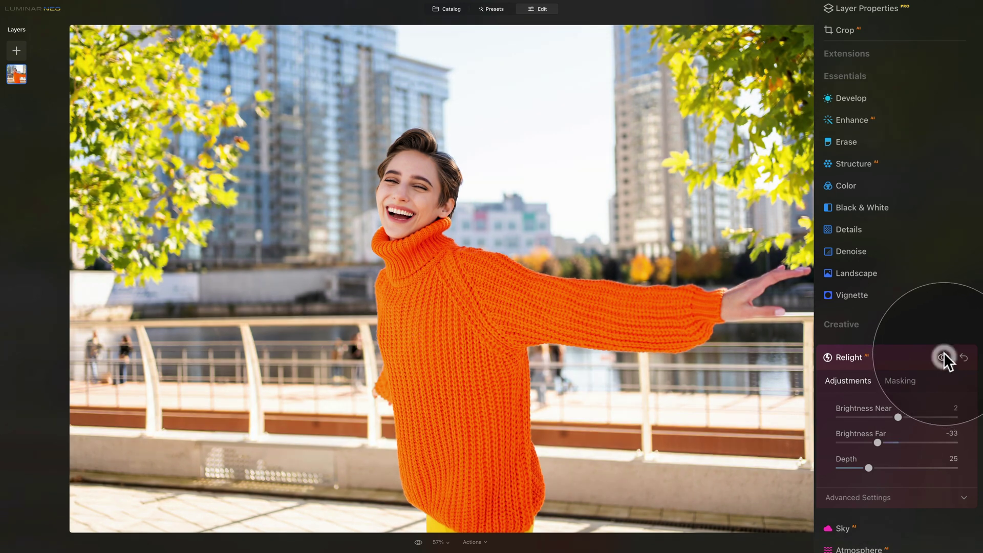
pyautogui.click(943, 356)
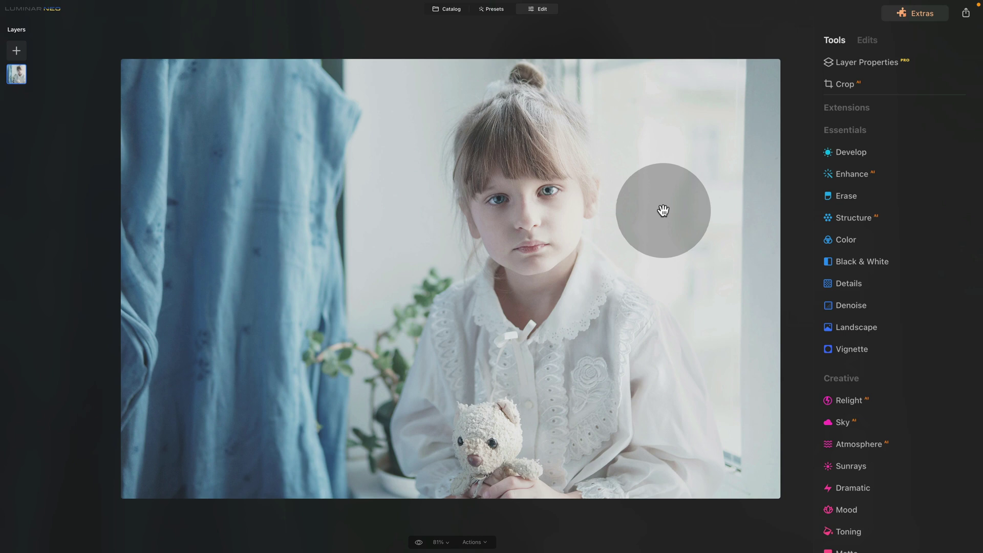
# - Show the teddy-bear photo's histogram and expand the Develop tool's Curves section
pyautogui.rightClick(391, 212)
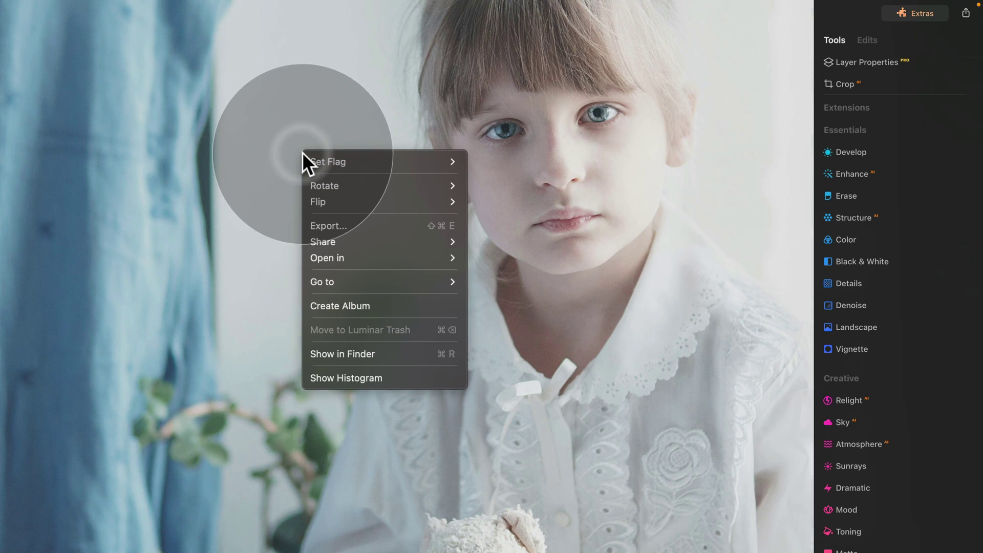
pyautogui.click(428, 329)
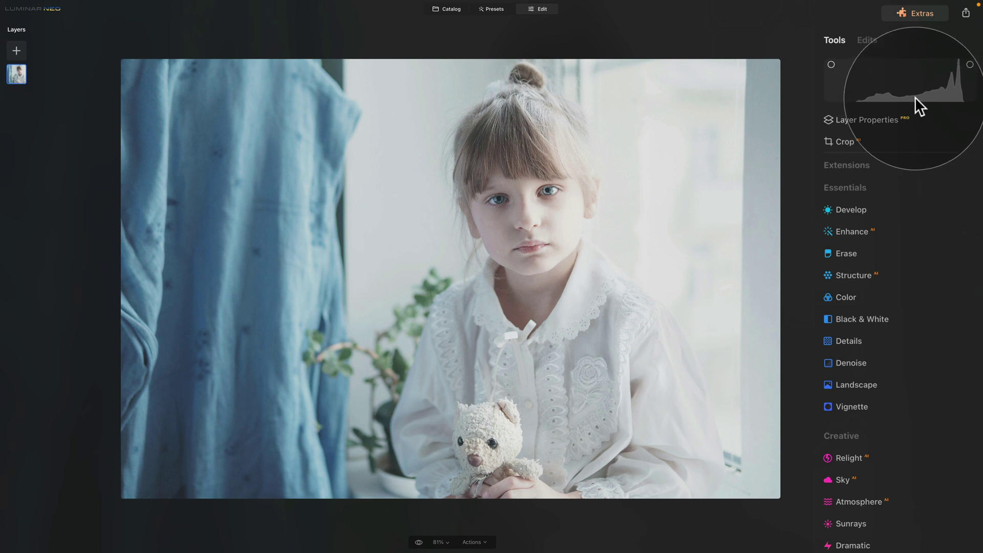
pyautogui.moveTo(912, 82)
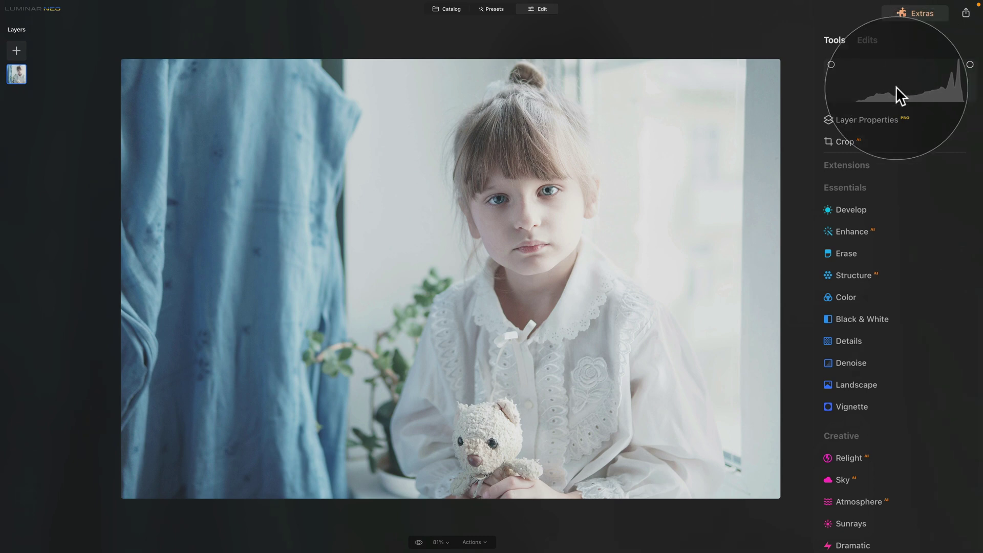
pyautogui.click(855, 208)
pyautogui.click(853, 308)
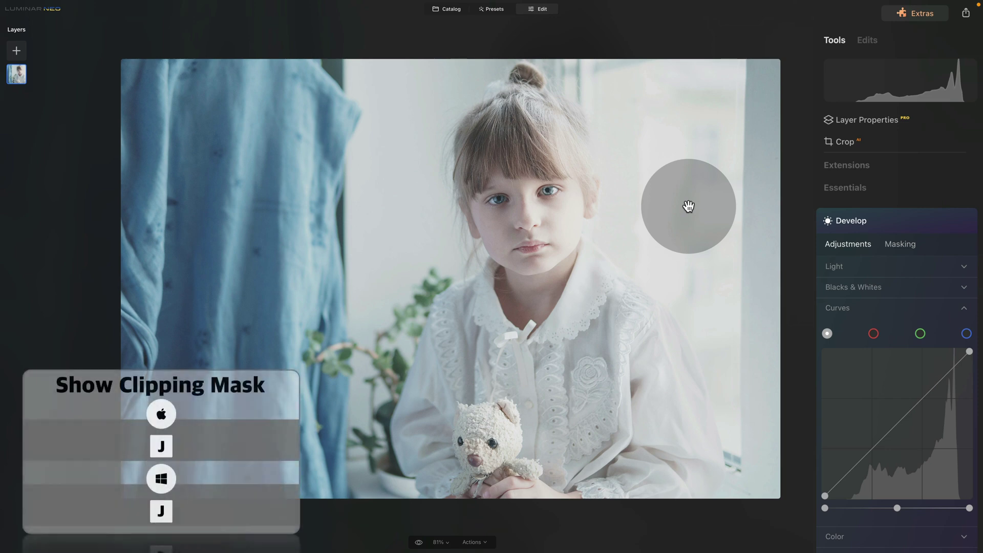
# - Turn on shadow and highlight clipping warnings and pull the Curves white point slightly inward, avoiding highlight clipping
pyautogui.press('j')
pyautogui.press('j')
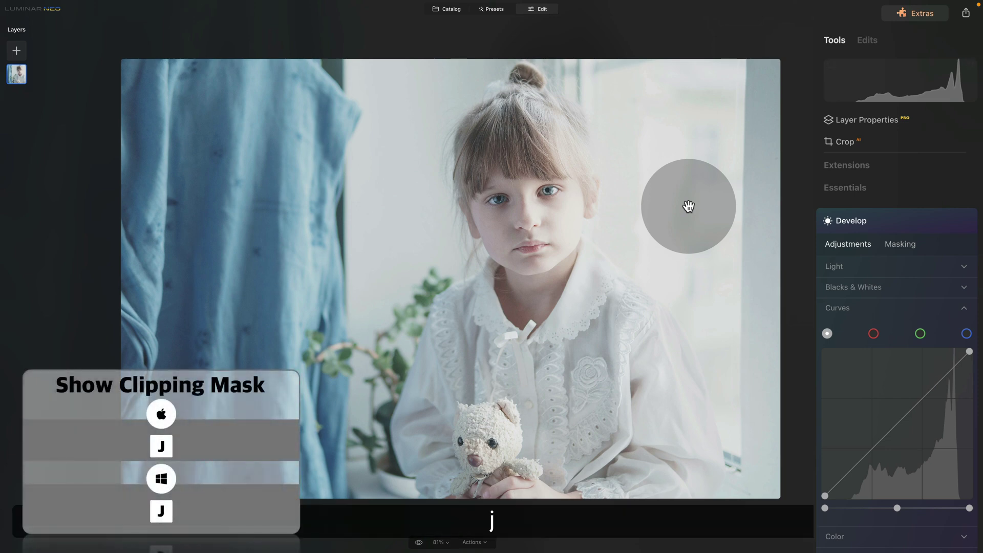
pyautogui.moveTo(866, 92)
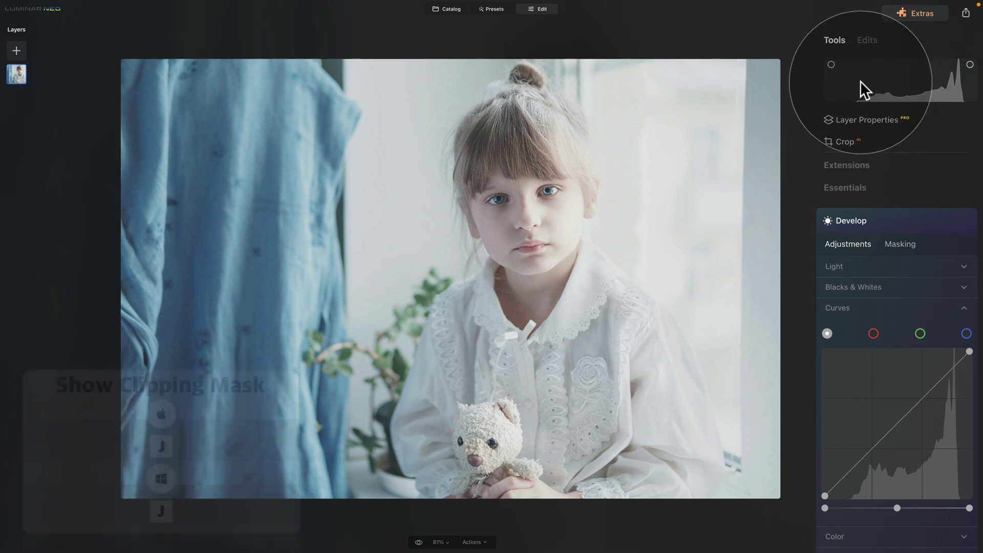
pyautogui.click(830, 65)
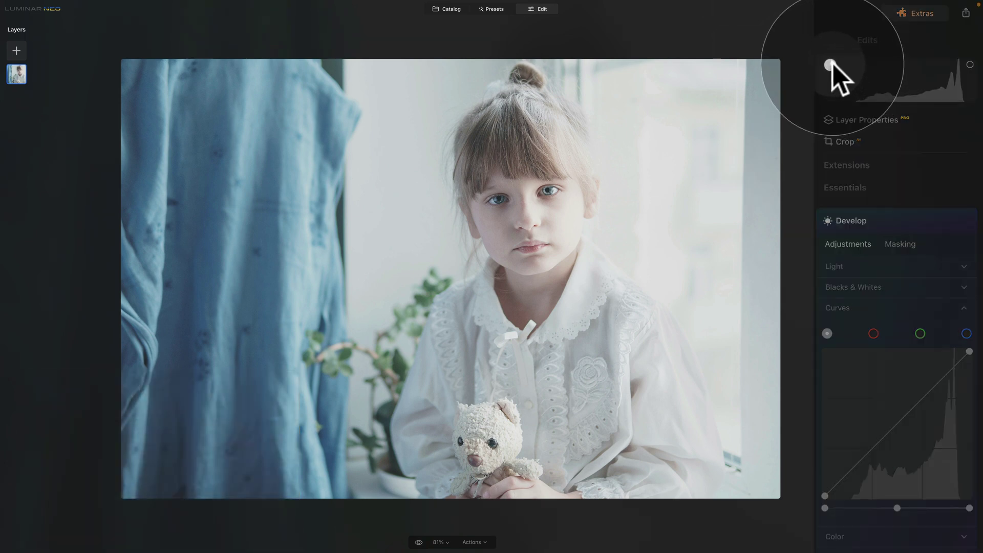
pyautogui.click(969, 64)
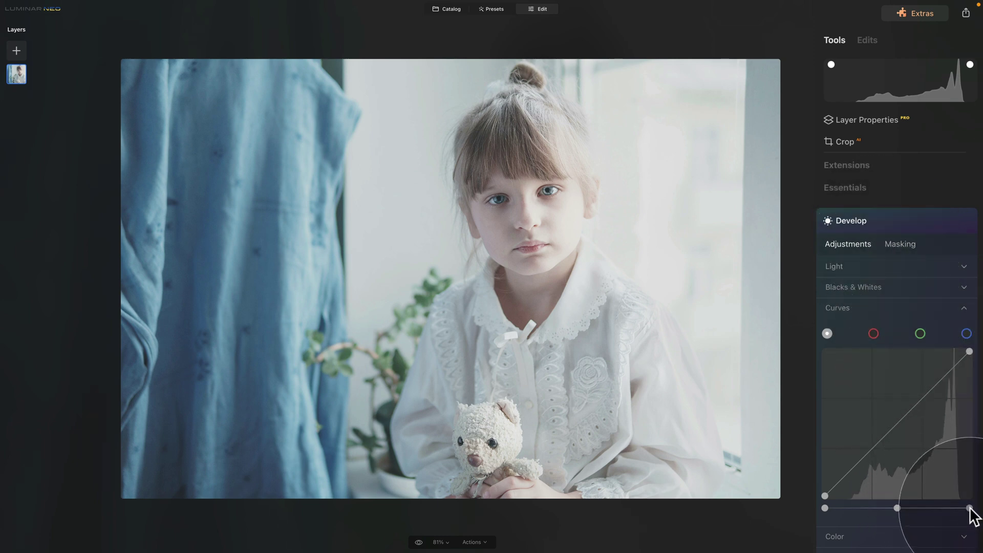
pyautogui.moveTo(969, 508); pyautogui.dragTo(947, 508)
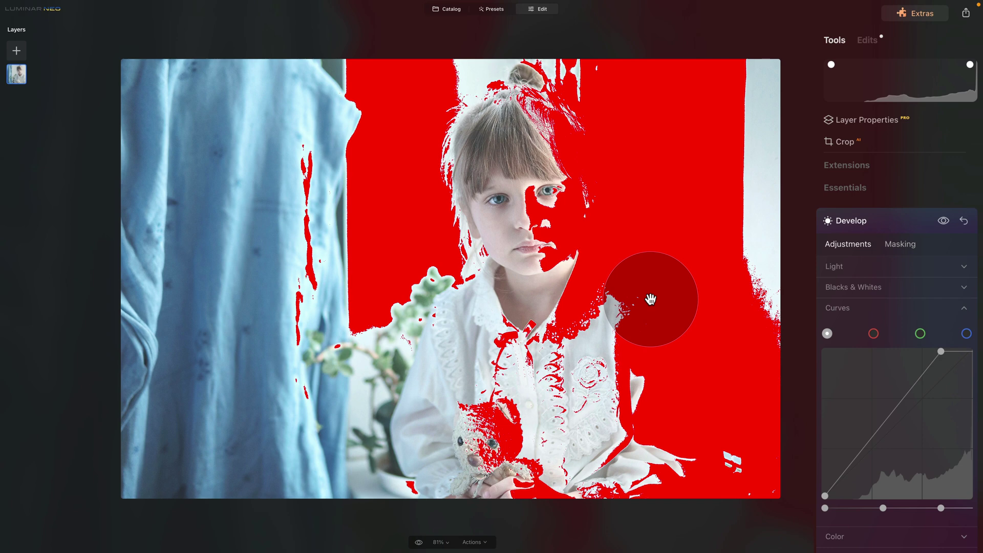
pyautogui.moveTo(941, 508); pyautogui.dragTo(961, 508)
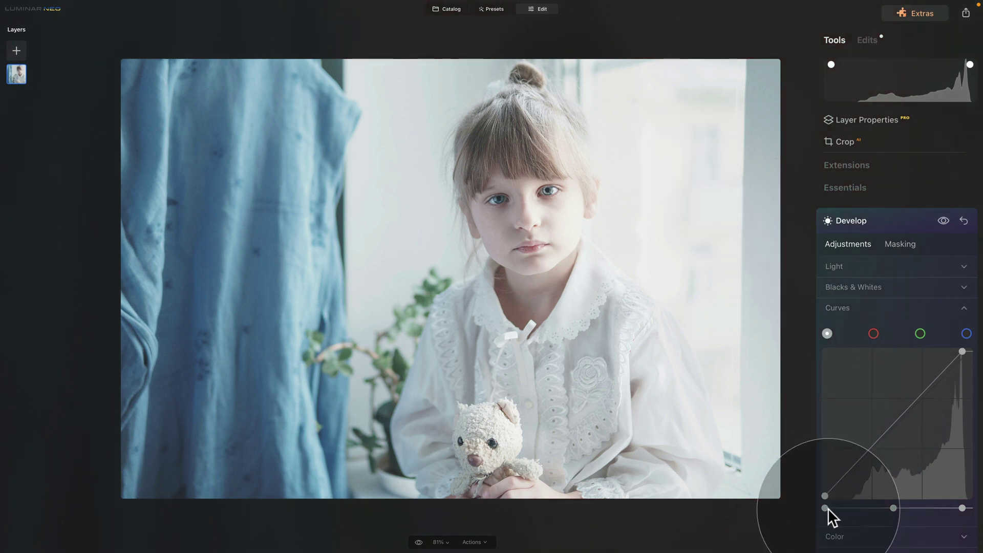
# - Pull the girl portrait's Curves black point back until shadows stop clipping, then hide the shadow clipping preview
pyautogui.moveTo(825, 507); pyautogui.dragTo(877, 517)
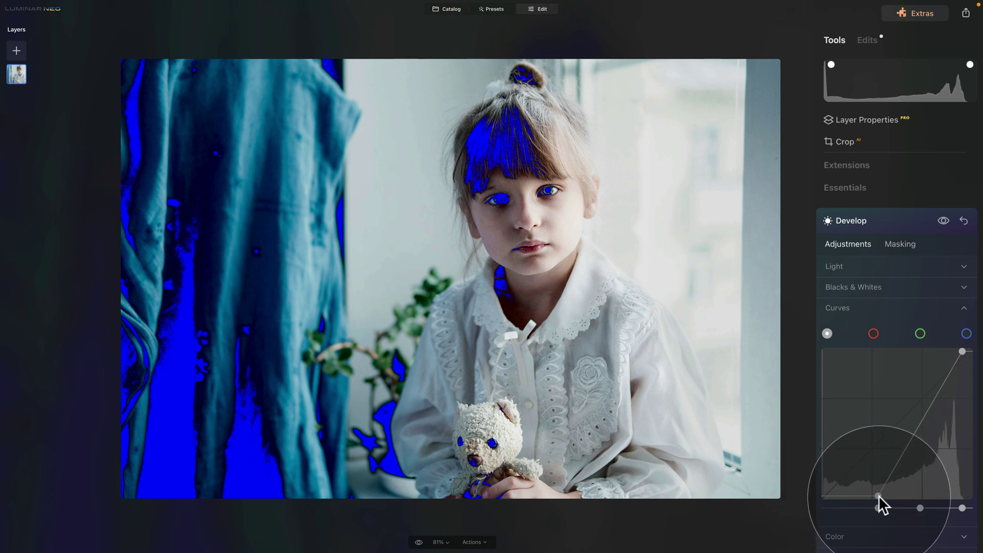
pyautogui.moveTo(878, 495); pyautogui.dragTo(845, 495)
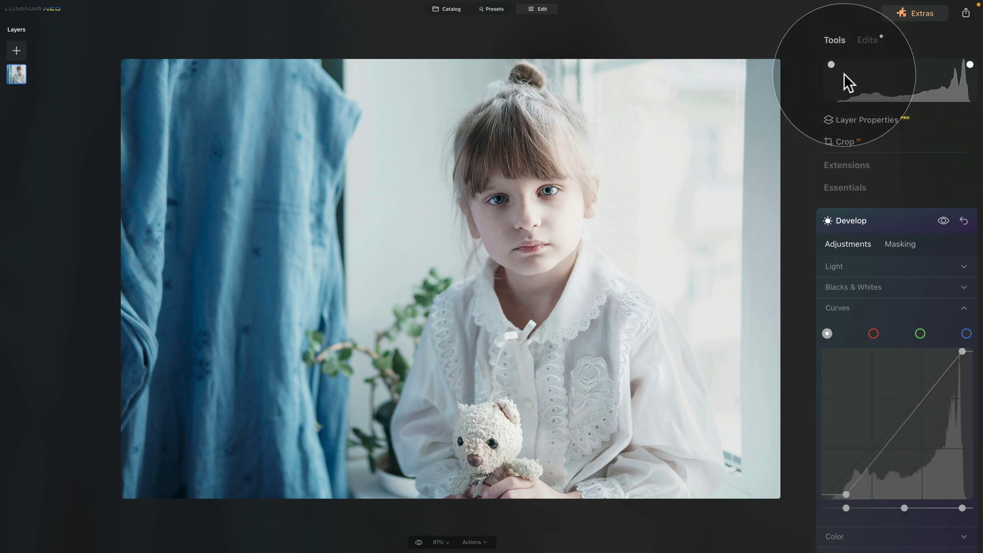
pyautogui.click(969, 65)
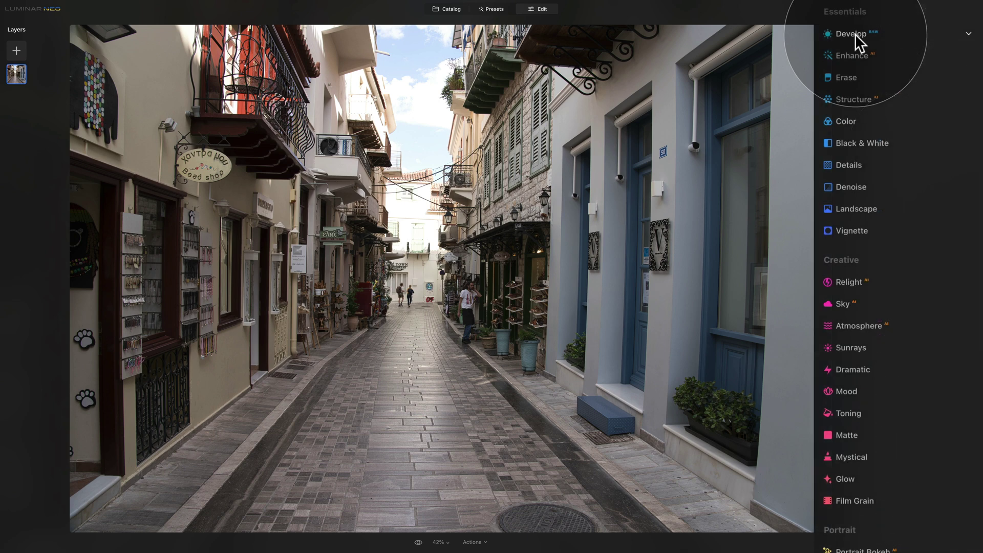
# - Enable Develop's Auto Distortion, Chromatic Aberration and Defringe corrections, then auto-correct the street photo's perspective
pyautogui.click(855, 34)
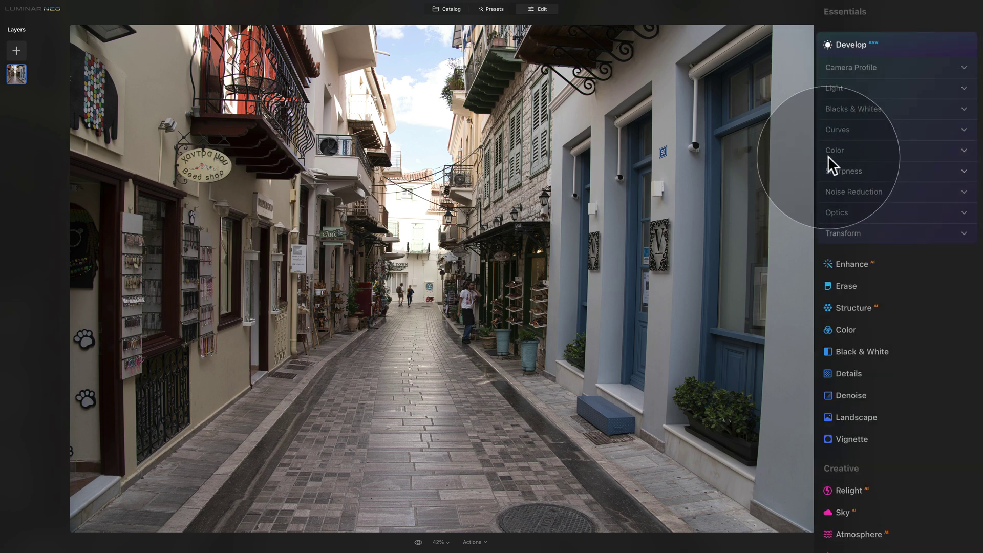
pyautogui.click(855, 212)
pyautogui.click(854, 382)
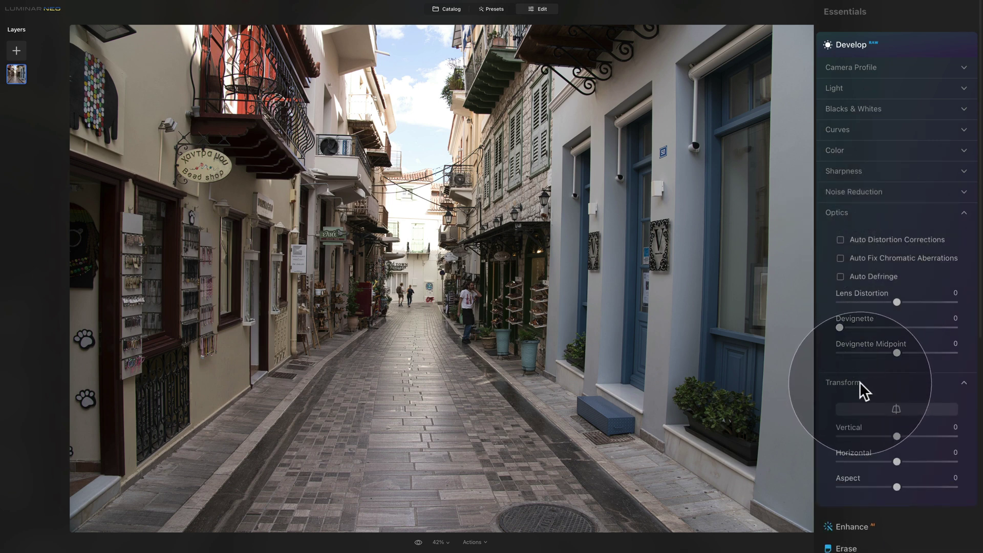
pyautogui.click(839, 240)
pyautogui.click(840, 258)
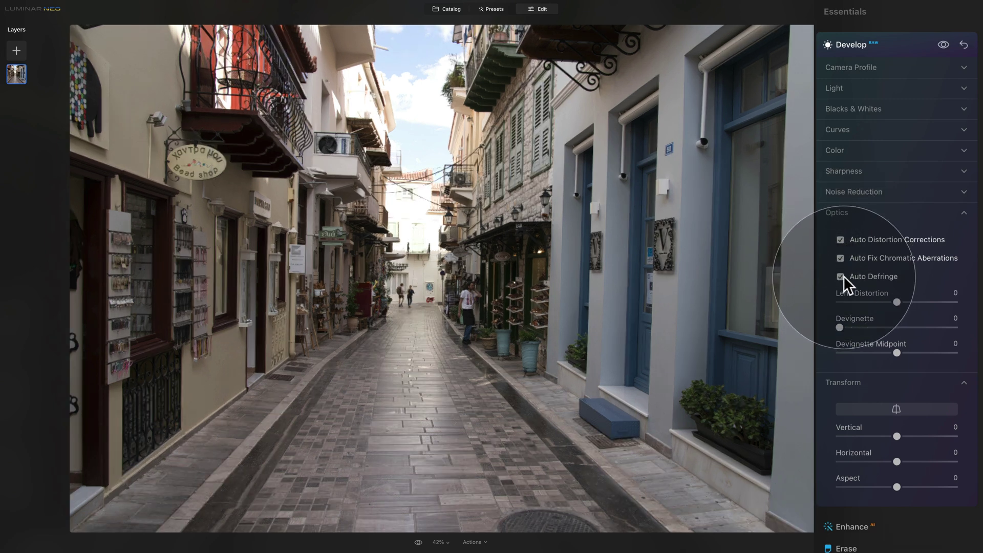
pyautogui.click(840, 276)
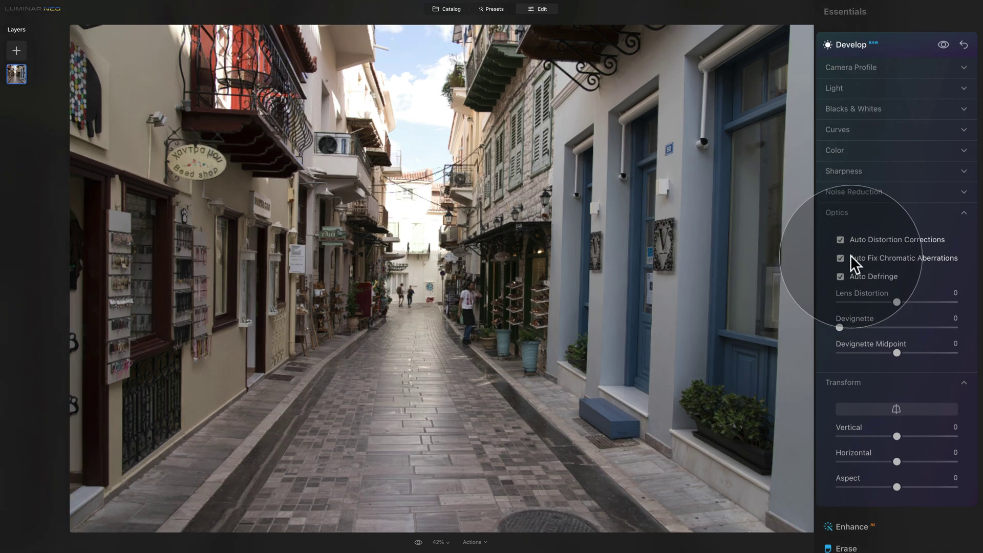
pyautogui.click(864, 211)
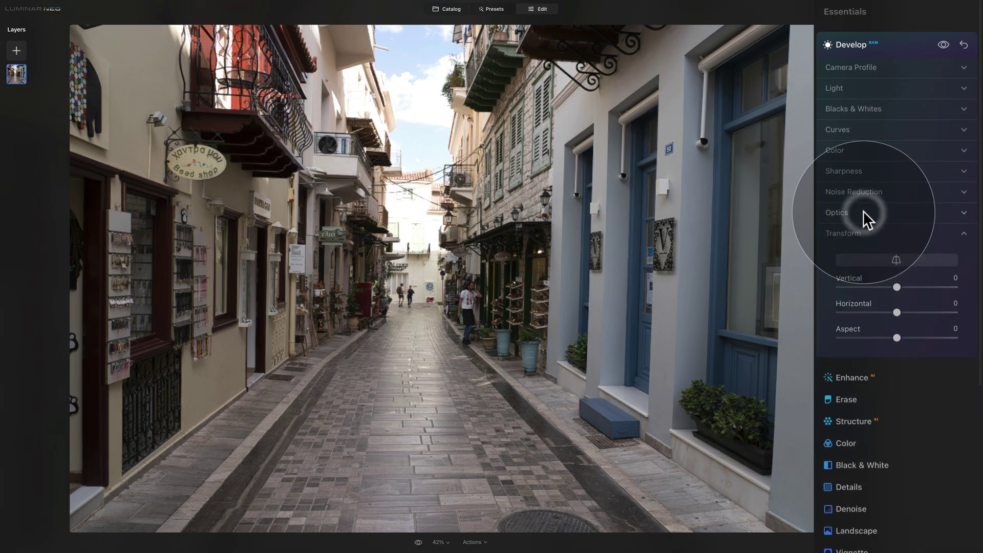
pyautogui.click(868, 259)
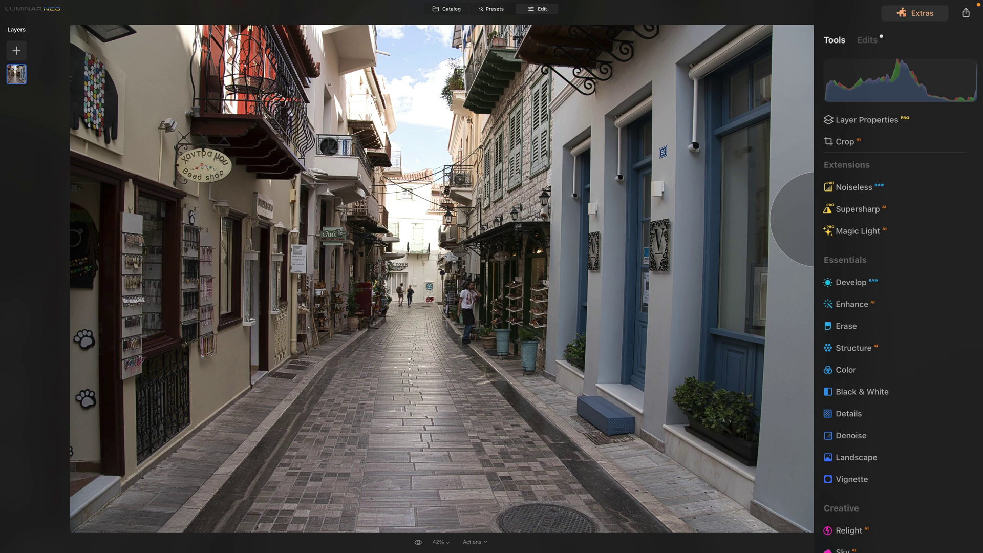
pyautogui.click(865, 283)
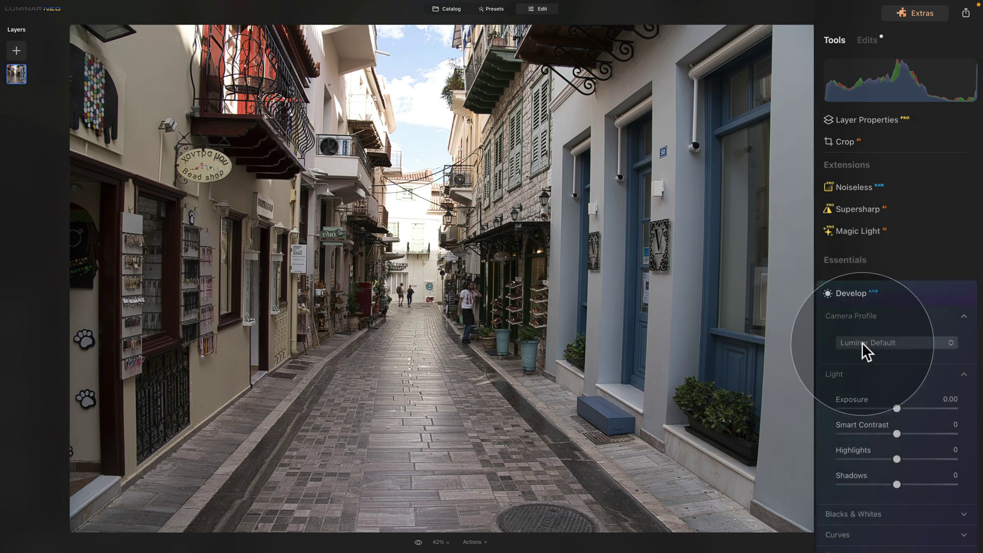
pyautogui.click(873, 293)
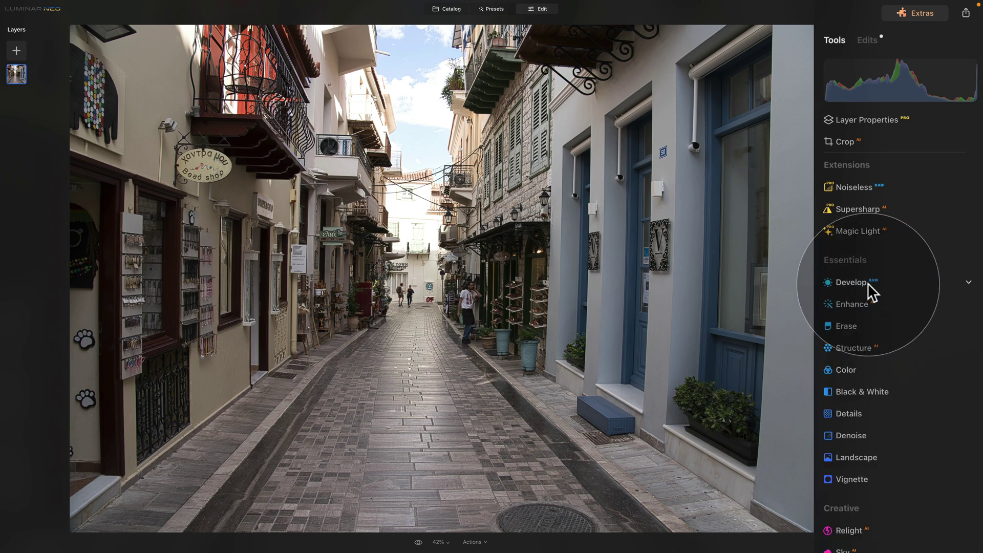
pyautogui.click(852, 143)
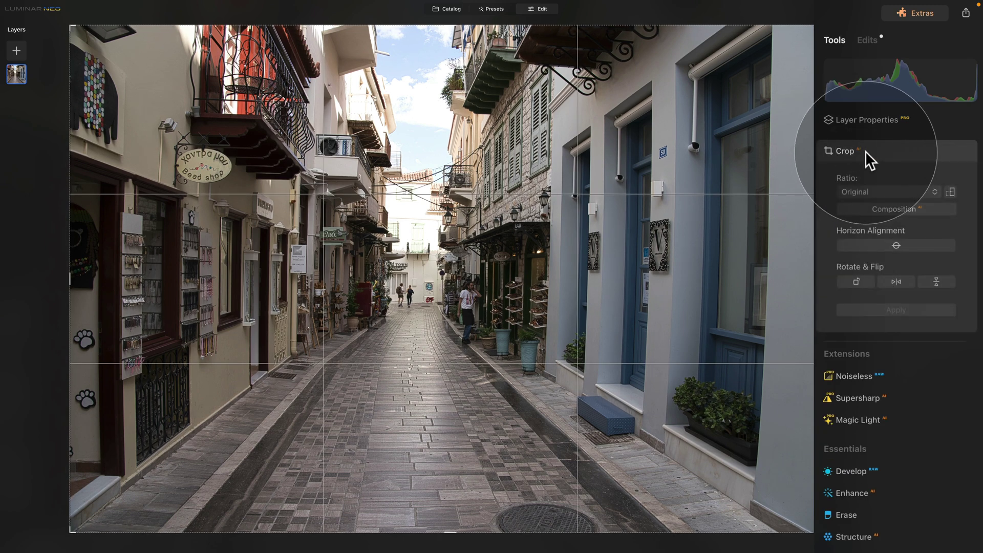
pyautogui.click(865, 151)
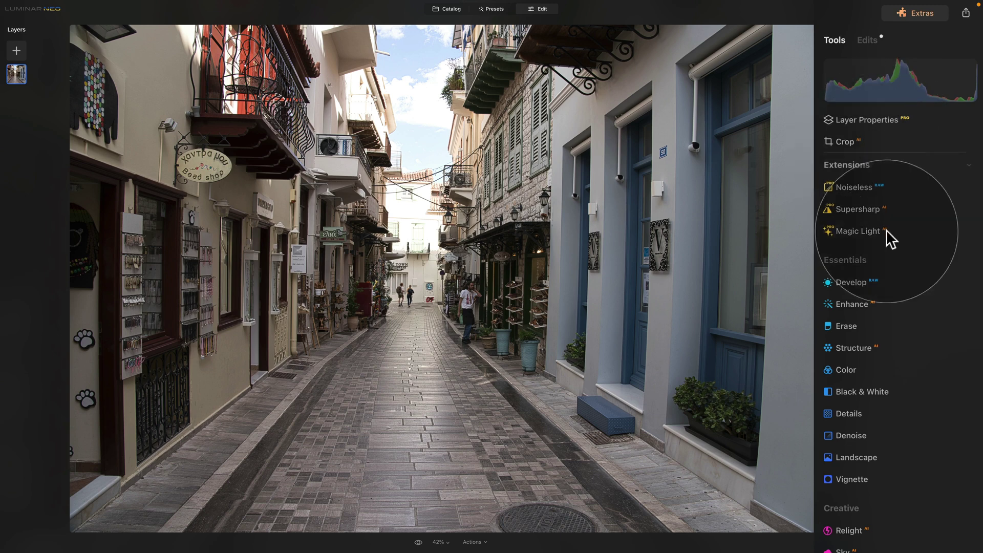
# - Boost the street photo's Enhance Accent to 24, then reset it back to 0
pyautogui.click(866, 306)
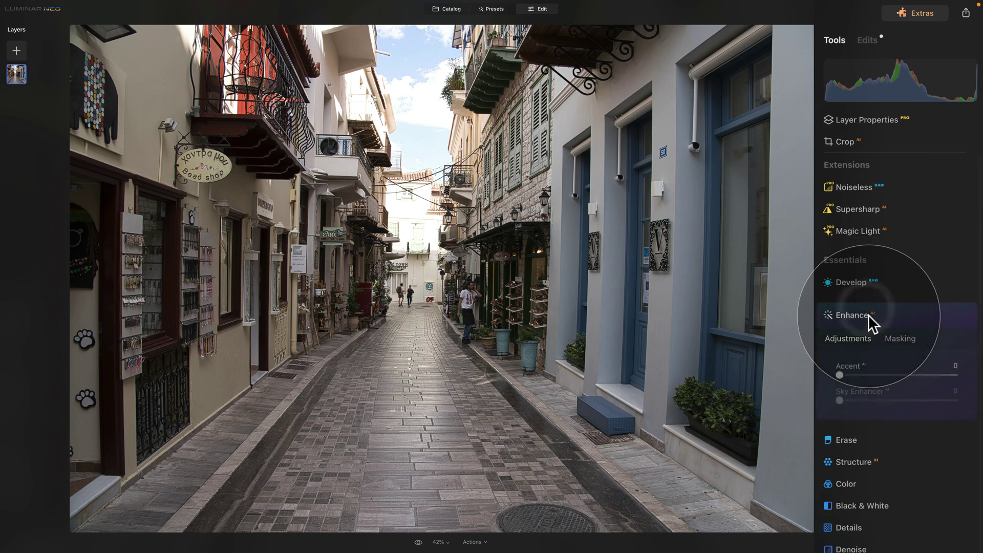
pyautogui.click(865, 373)
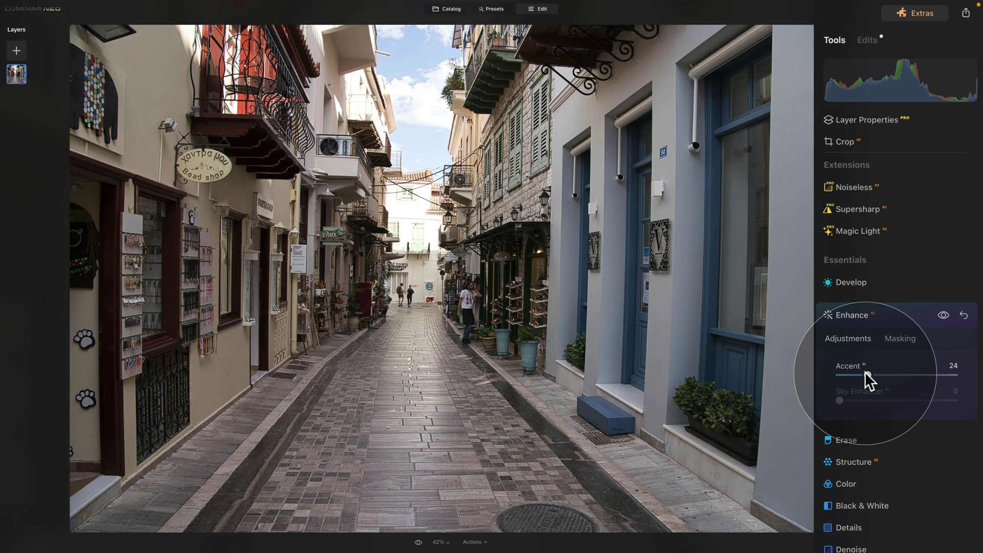
pyautogui.doubleClick(865, 374)
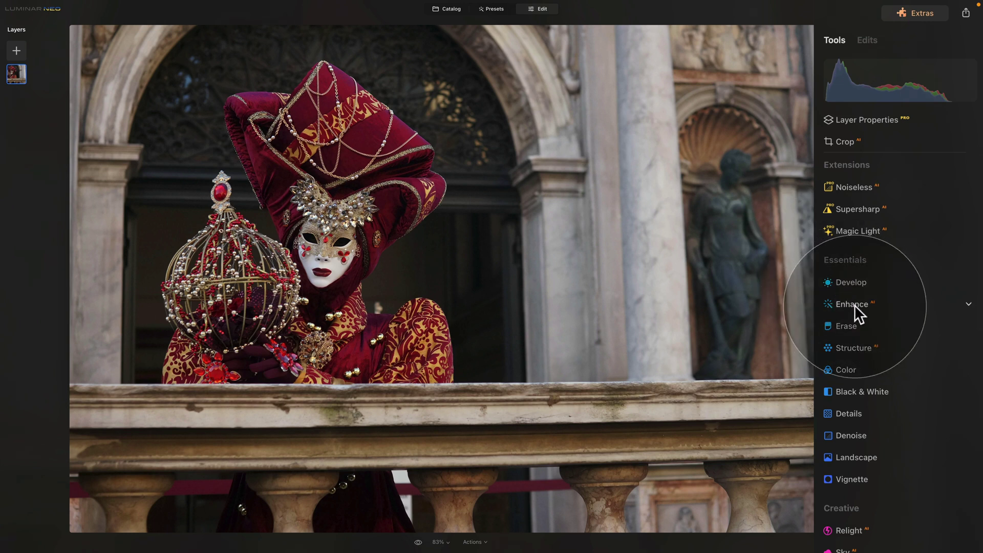
# - Add Supercontrast, Details and Develop to the Favorites tools group
pyautogui.scroll(-6, 856, 416)
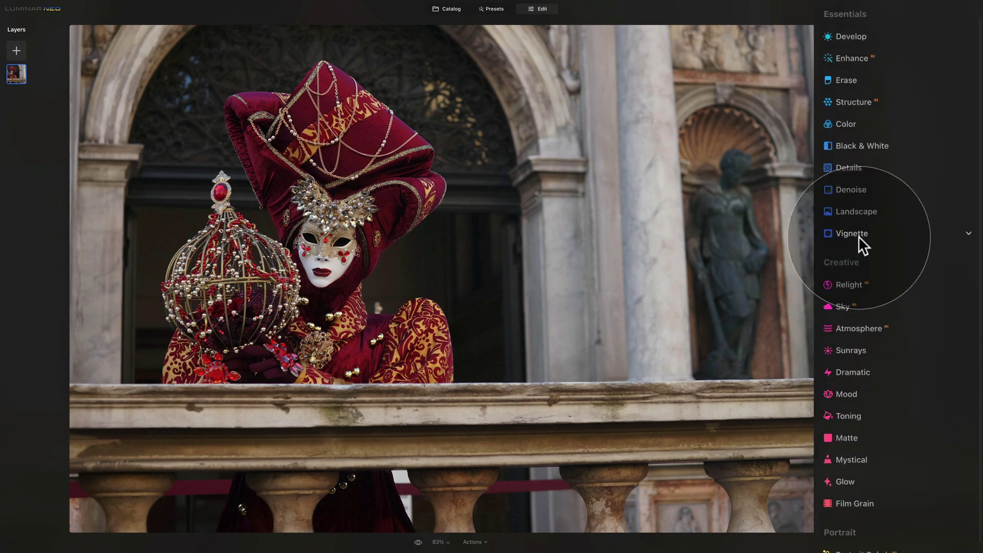
pyautogui.scroll(-3, 867, 367)
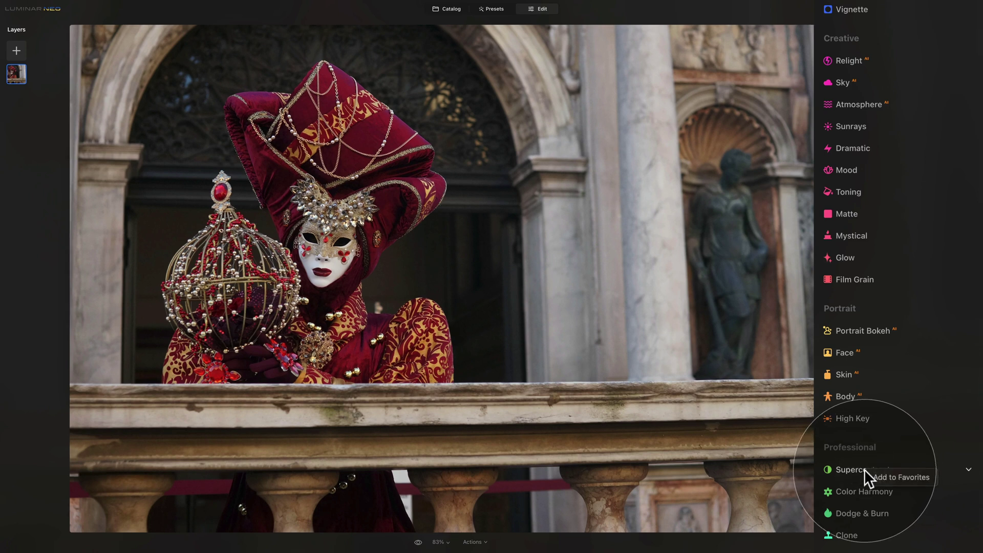
pyautogui.click(892, 474)
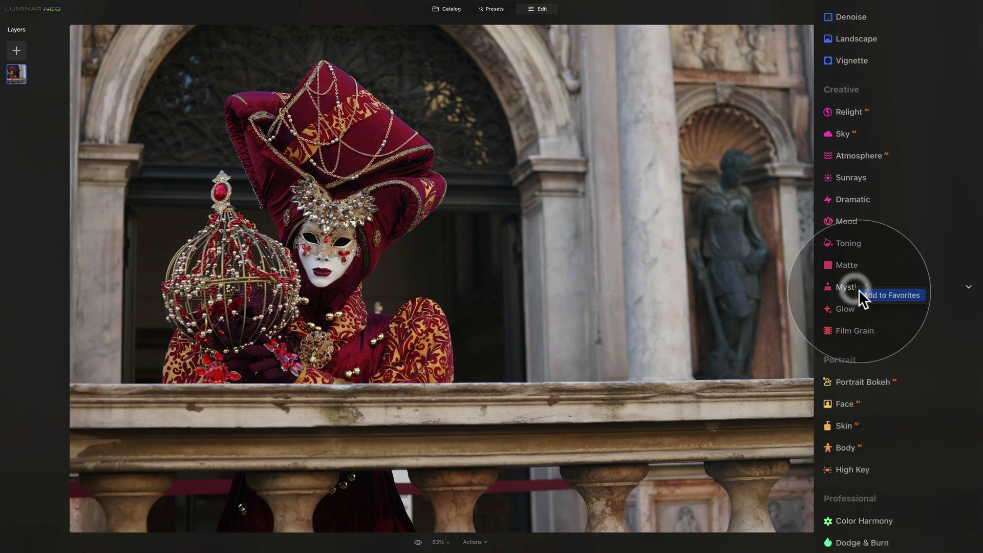
pyautogui.scroll(4, 857, 257)
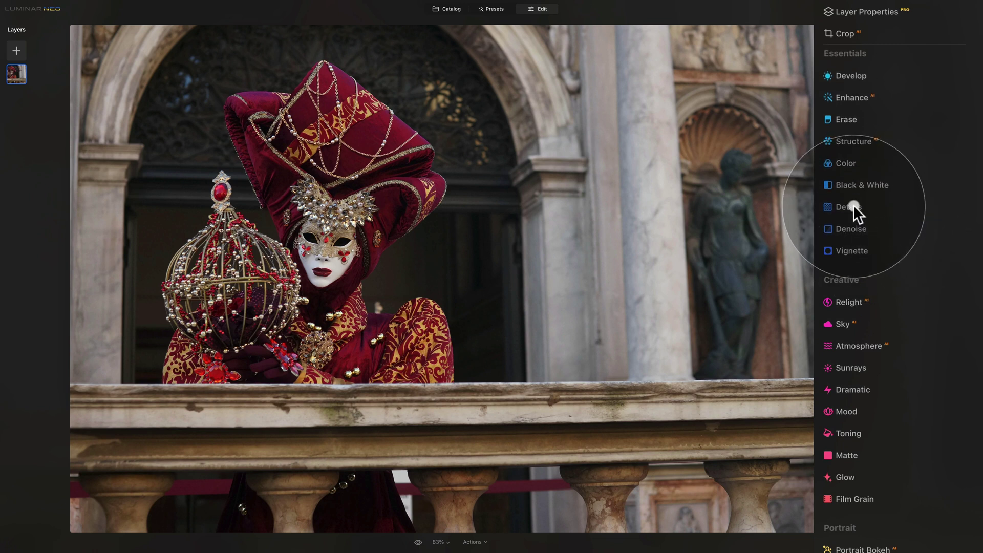
pyautogui.click(876, 214)
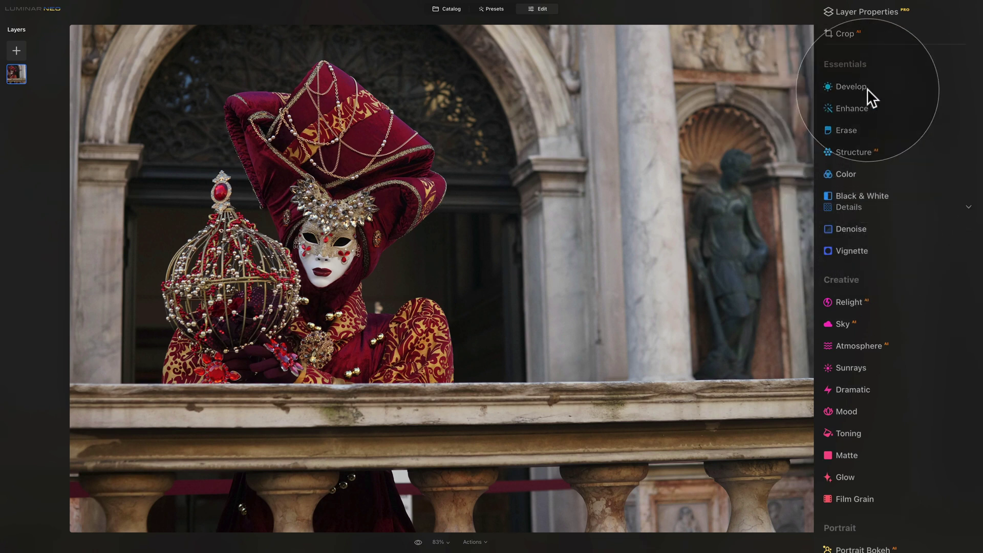
pyautogui.click(876, 103)
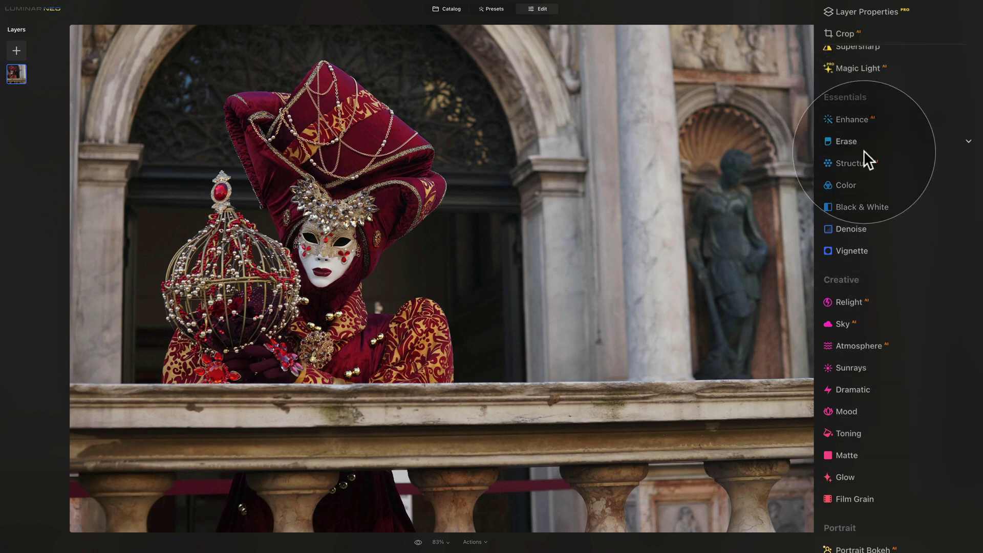
pyautogui.scroll(4, 879, 451)
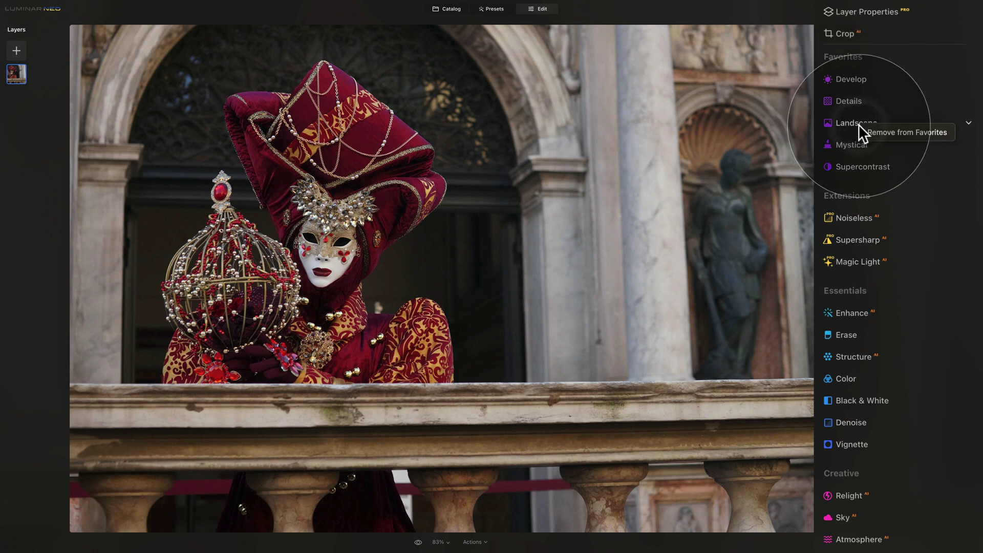
# - Remove Landscape from Favorites so it returns to the Essentials tools
pyautogui.click(892, 132)
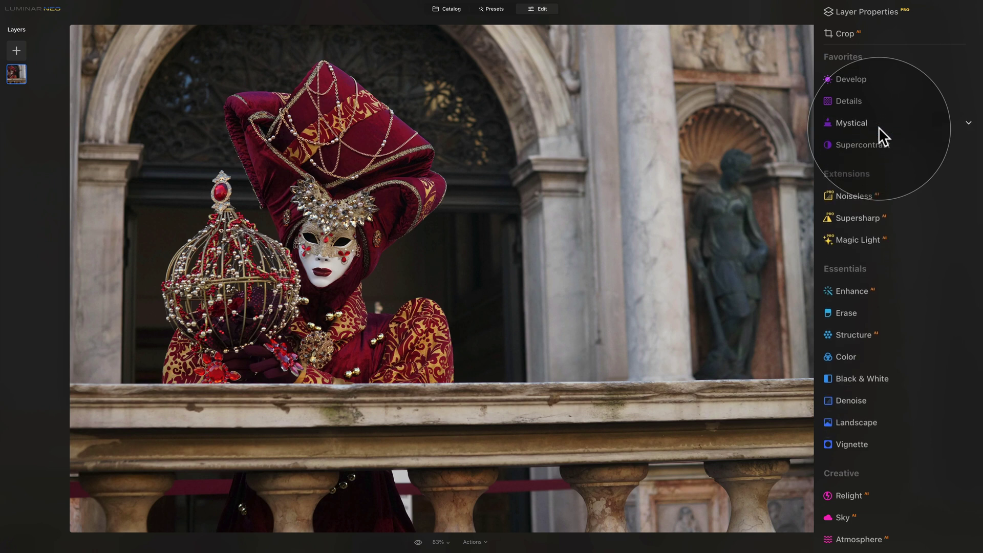